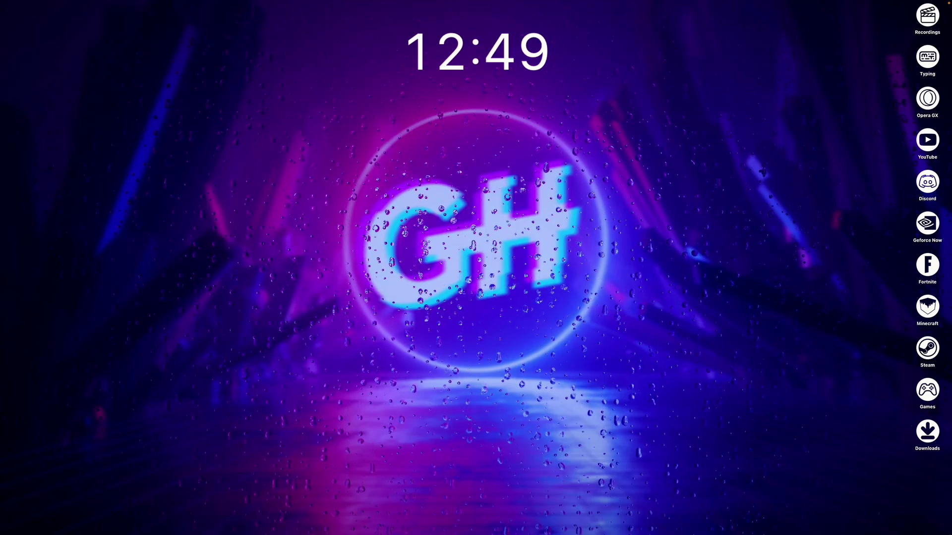
Open vencord.dev in Safari and download the Mac installer, VencordInstaller.MacOs.zip.
key("super+space")
type("zen")
key("Return")
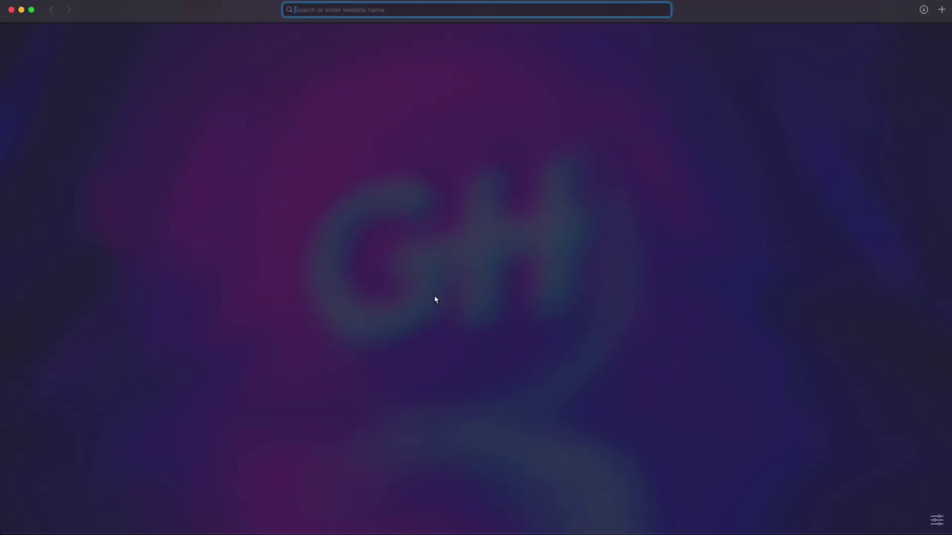
type("ven")
key("Return")
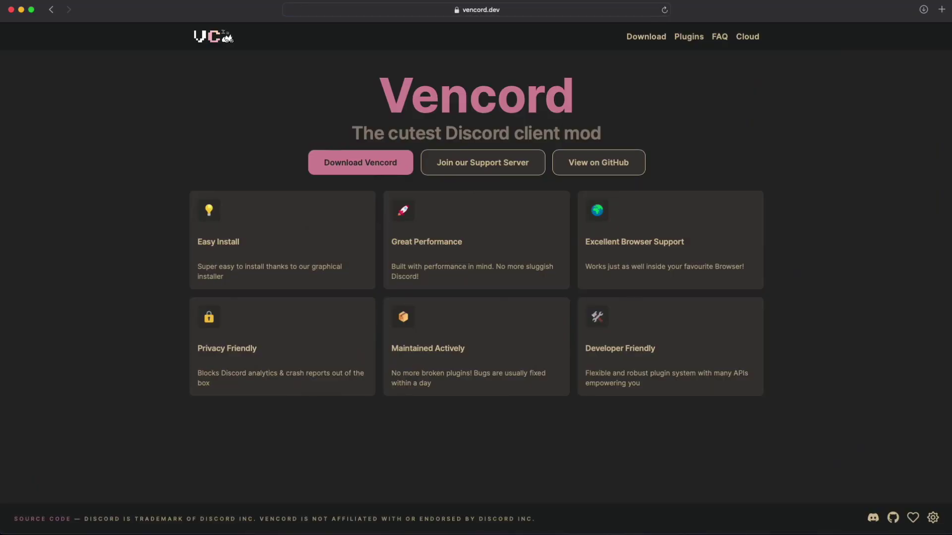
left_click(358, 168)
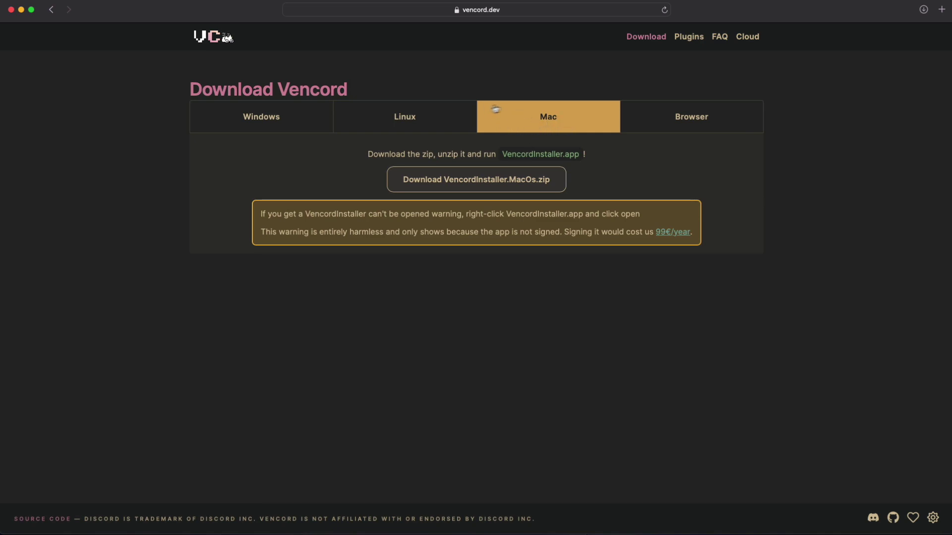
left_click(465, 185)
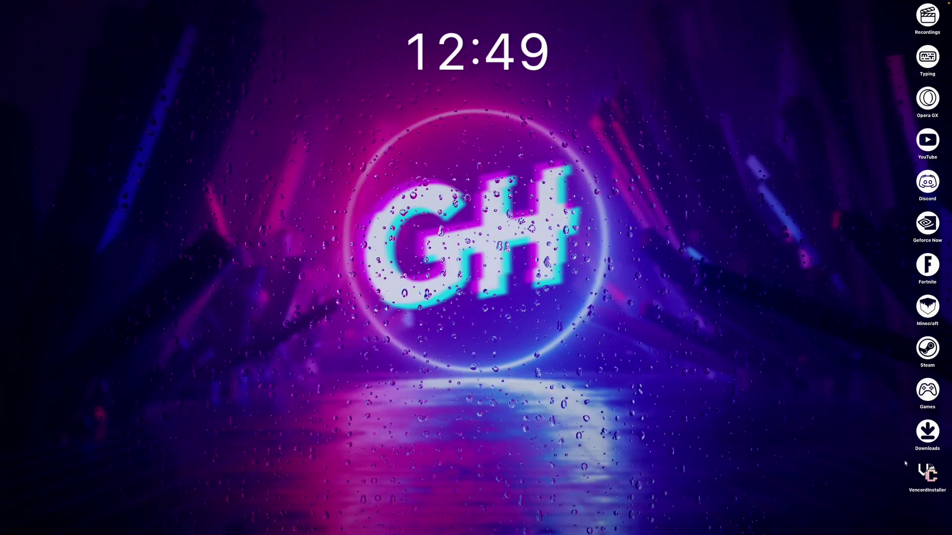
Open VencordInstaller from the desktop despite the unverified developer warning and start installing on the Stable Discord app.
double_click(927, 473)
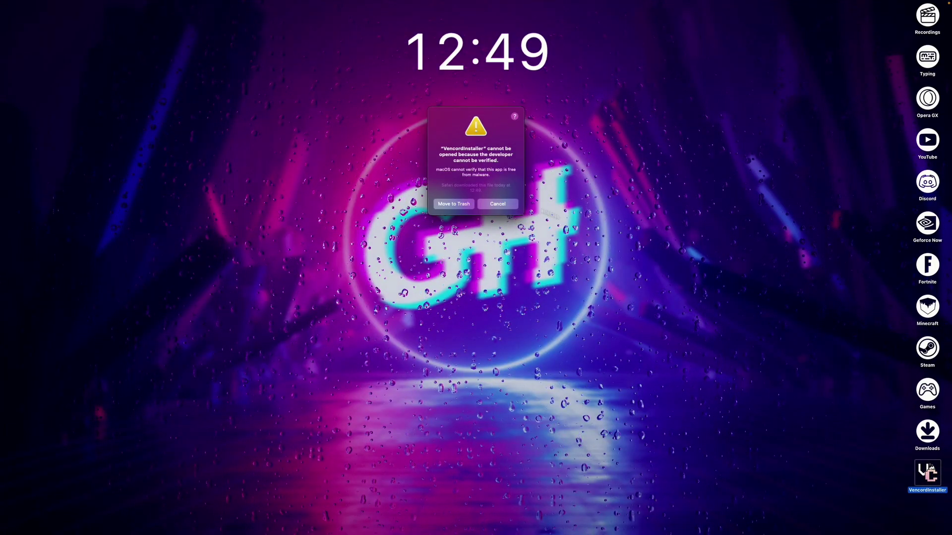
left_click(497, 204)
right_click(936, 483)
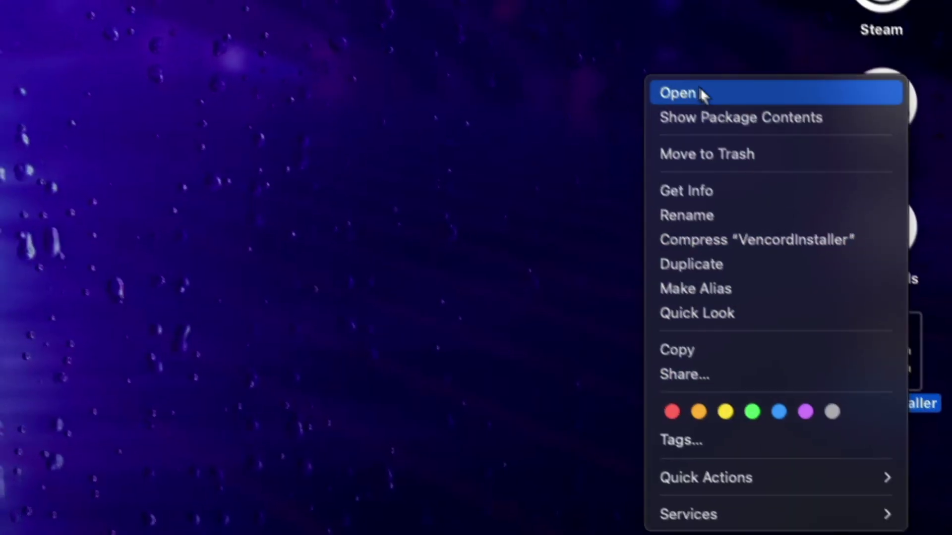
left_click(703, 91)
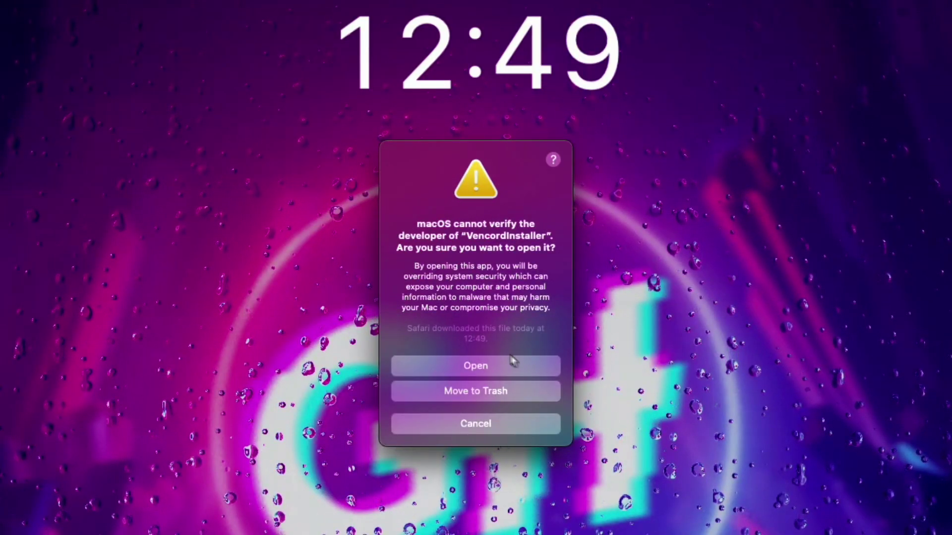
left_click(475, 366)
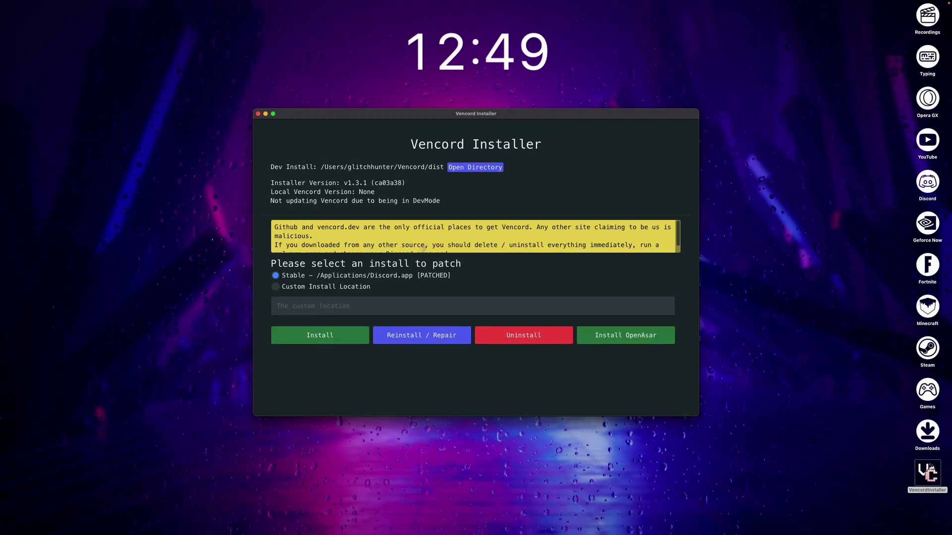
left_click(336, 336)
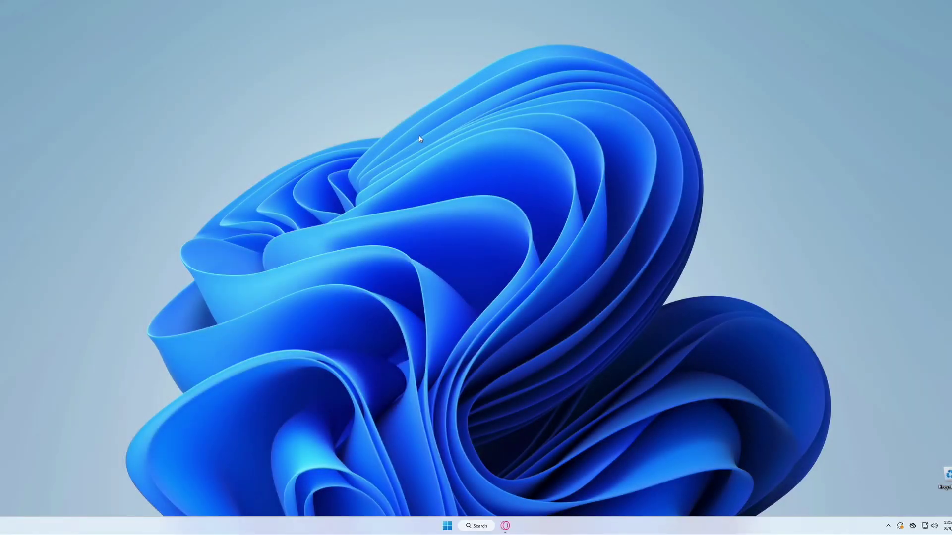
On the Windows desktop, open vencord.dev in Opera GX and save the Windows VencordInstaller to the Desktop.
left_click(505, 525)
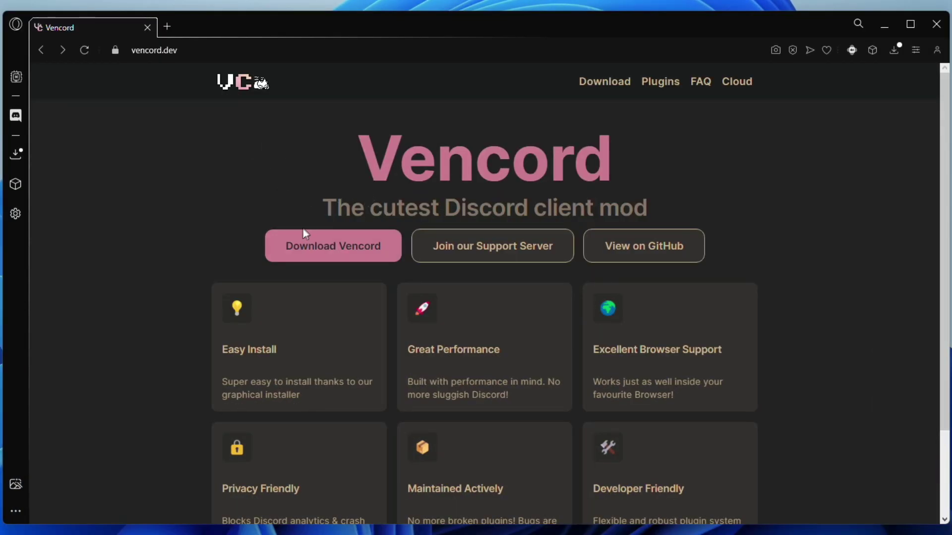
left_click(334, 246)
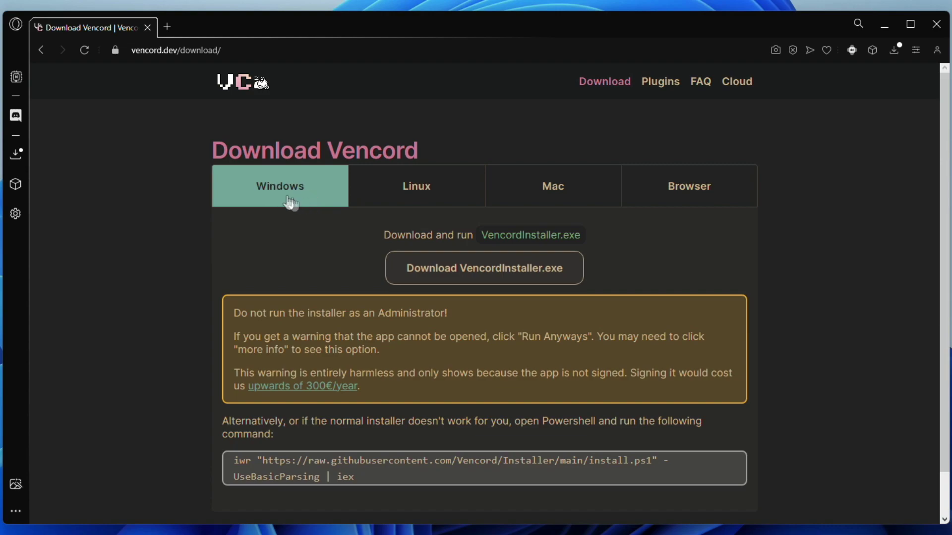
left_click(472, 271)
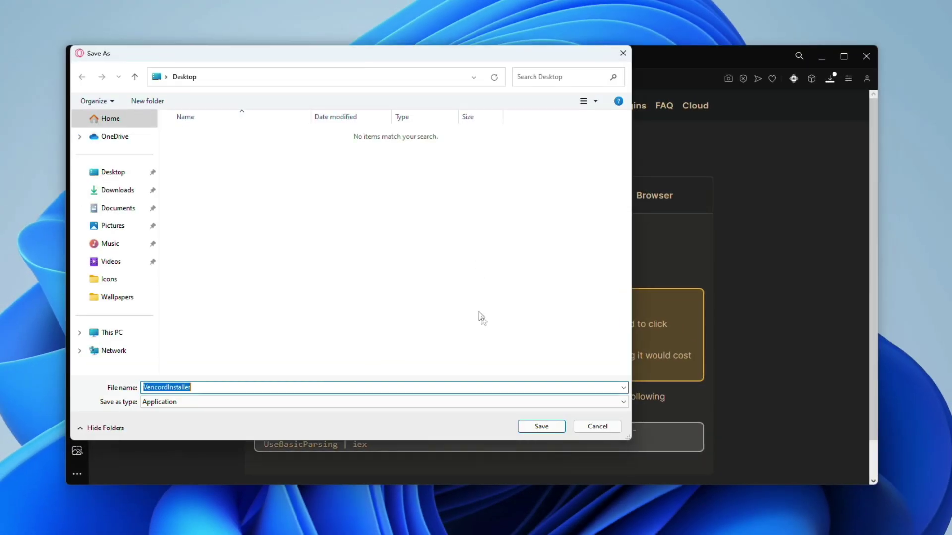
left_click(542, 426)
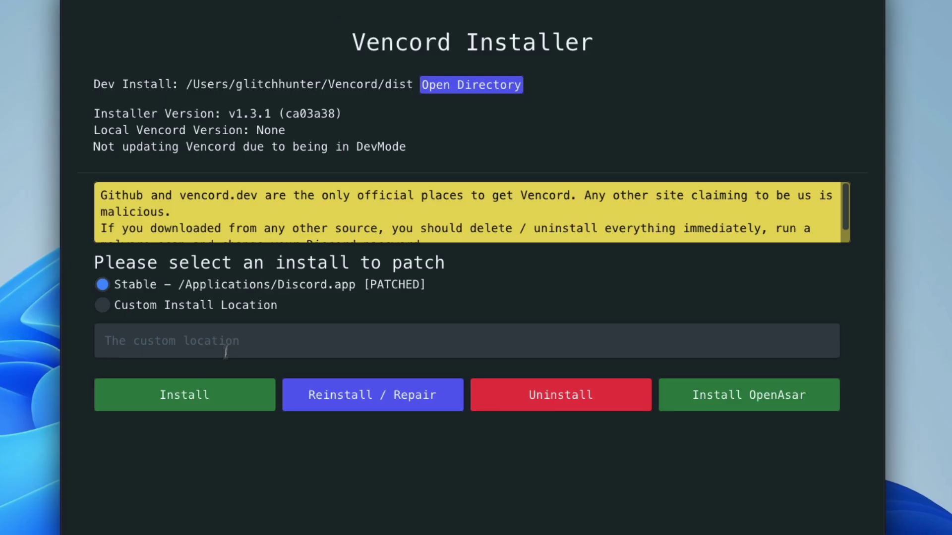
Patch the Stable Discord install with Vencord and dismiss the completion message.
left_click(222, 383)
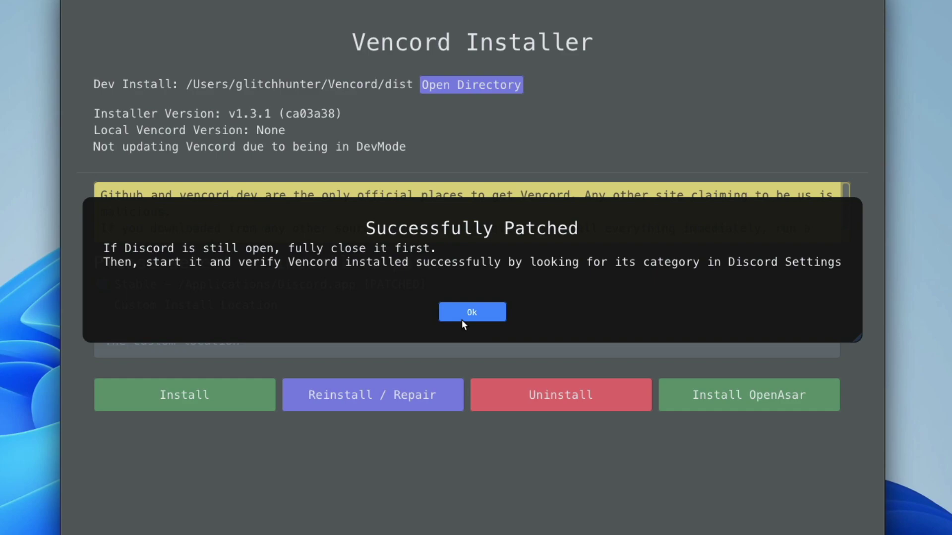
left_click(462, 320)
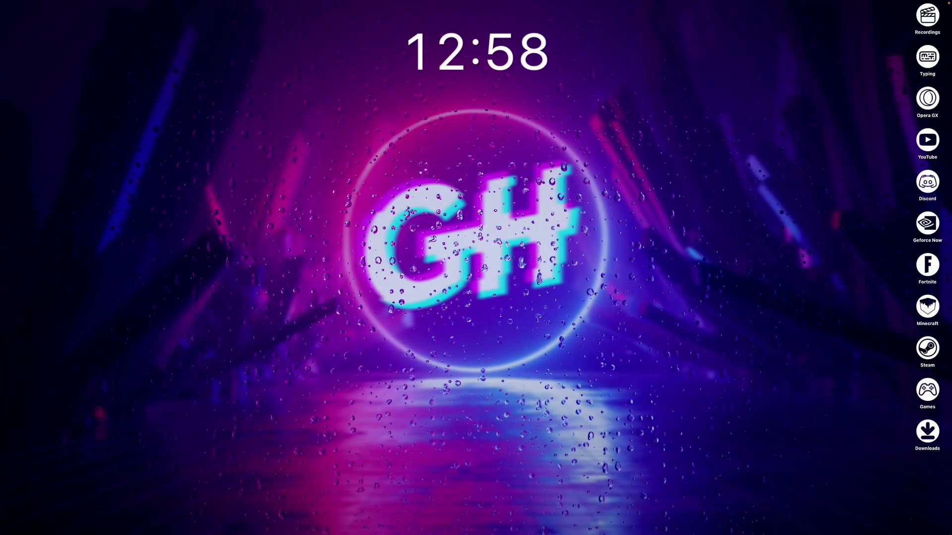
Switch to Discord and open Vencord's Plugins page in the user settings.
key("alt+space")
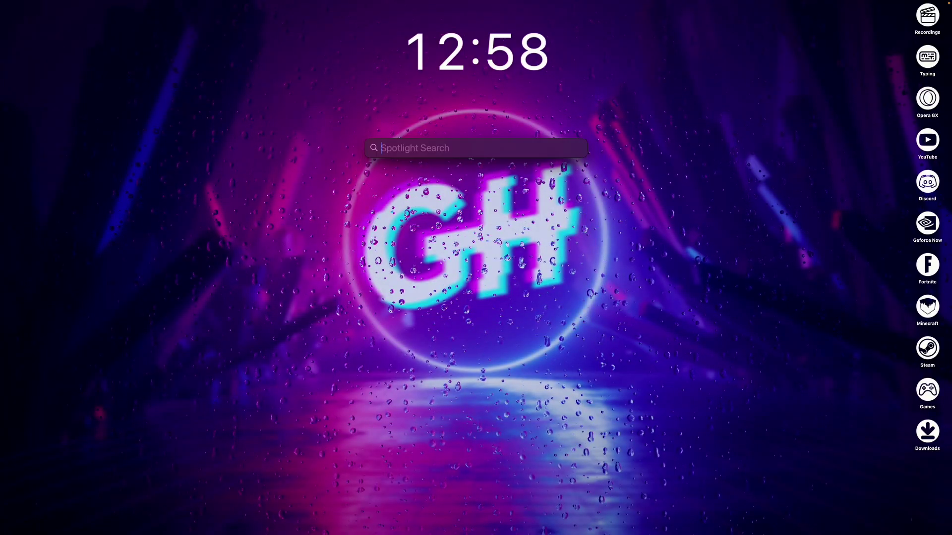
key("Escape")
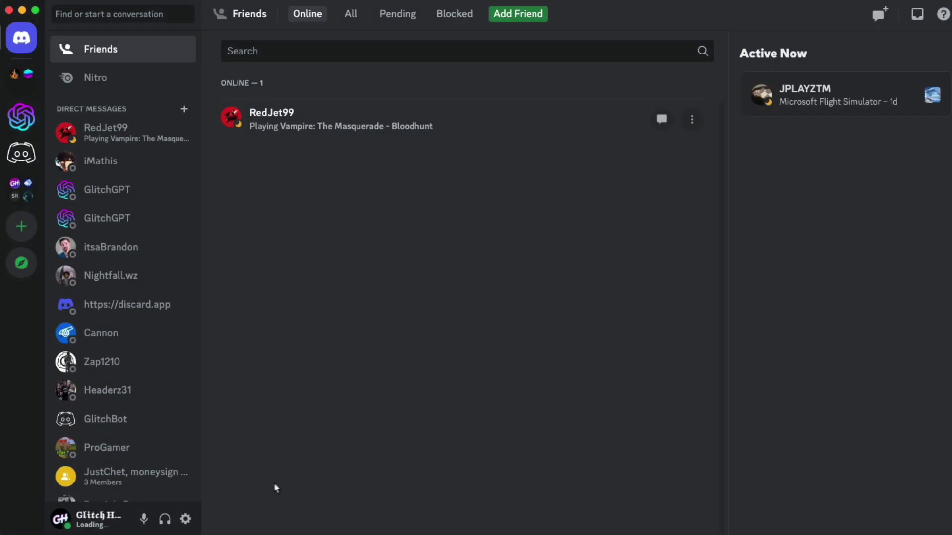
left_click(188, 517)
scroll(219, 405, "down", 10)
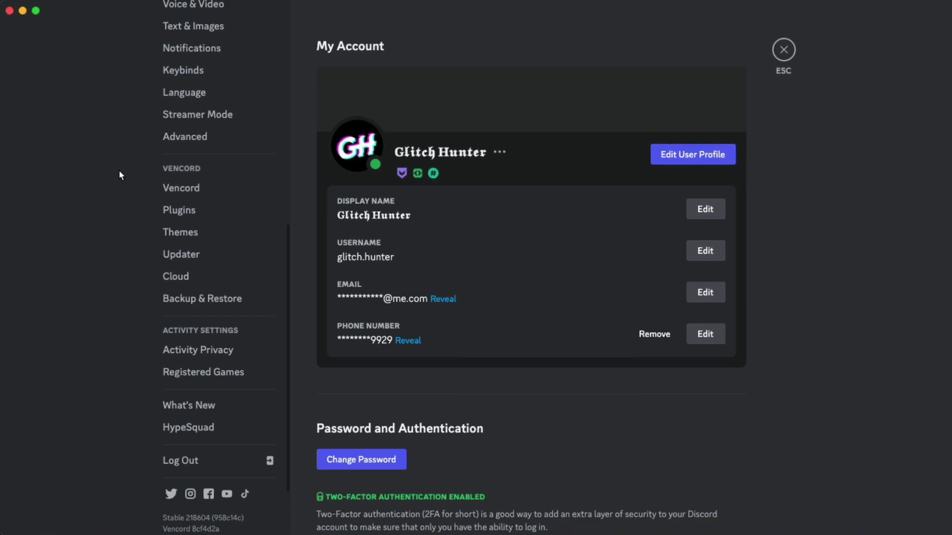
left_click(184, 209)
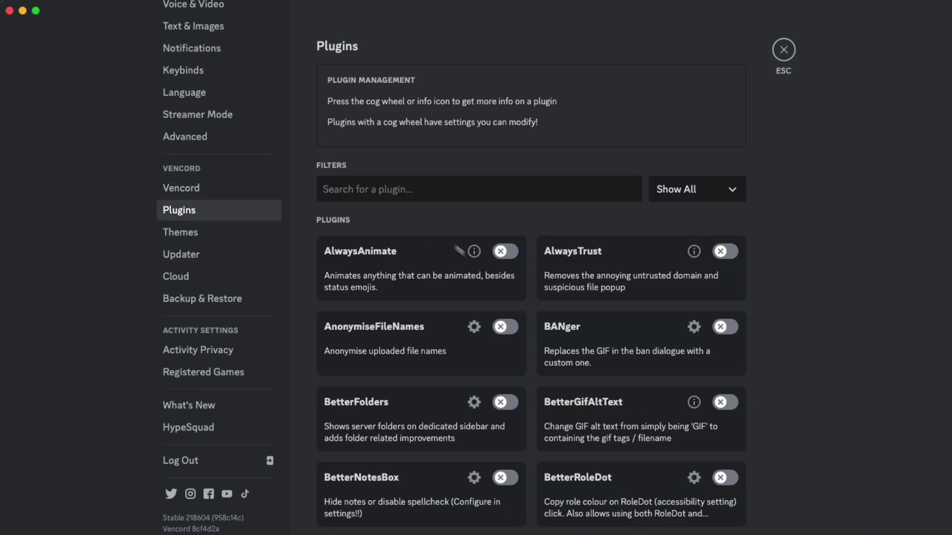
Search the Vencord plugins for "sile" and "usrbg", enabling SilentTyping and the usrbg plugin.
scroll(555, 329, "down", 15)
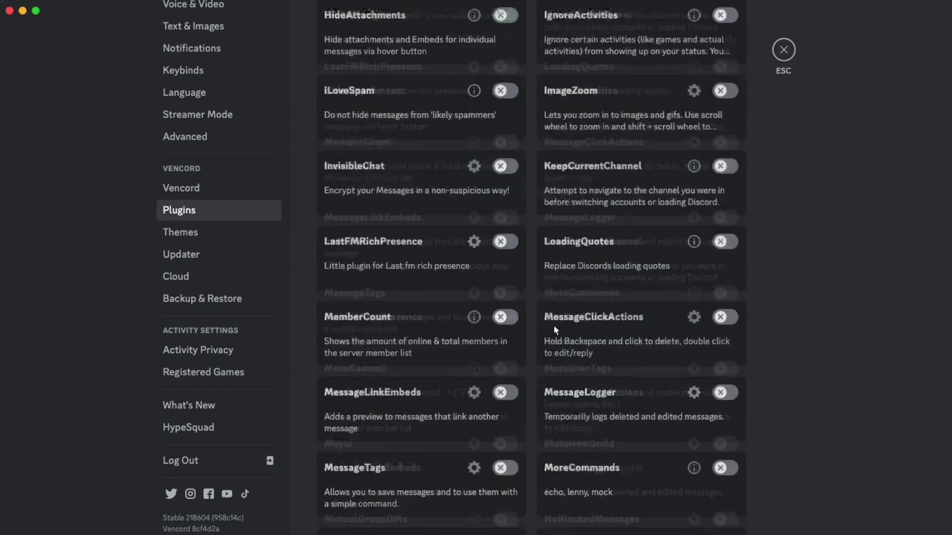
scroll(545, 325, "down", 8)
scroll(531, 298, "up", 20)
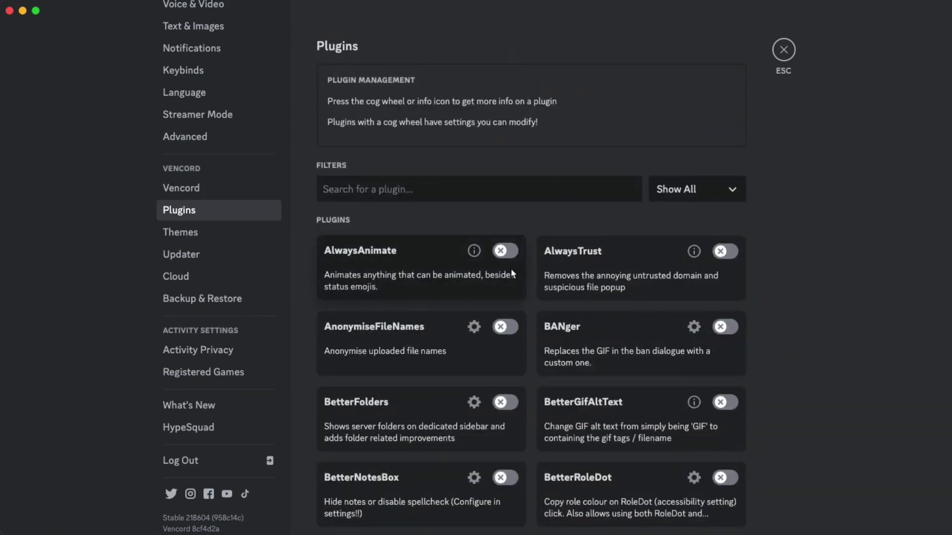
left_click(440, 189)
type("sile")
left_click(726, 252)
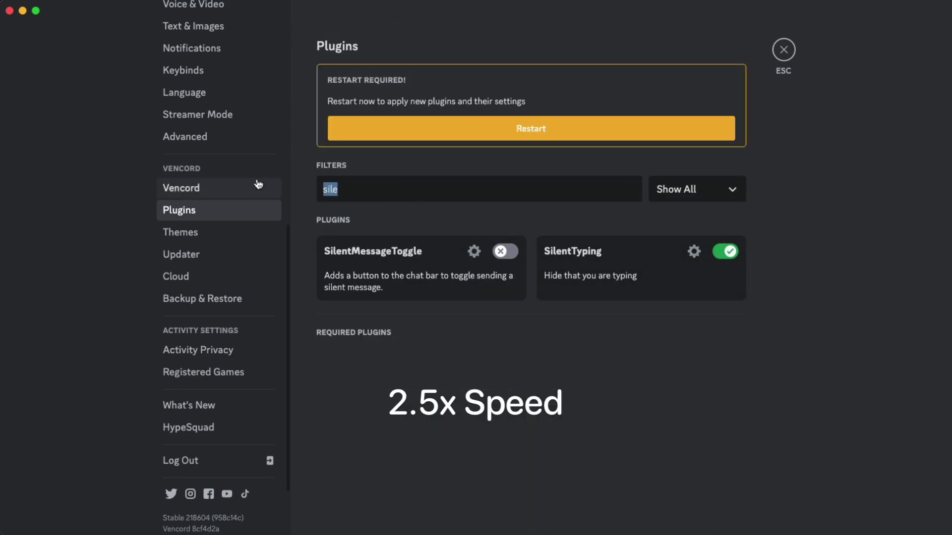
type("usrbg")
left_click(503, 250)
Search the plugins for "fake" and enable both FakeNitro and FakeProfileThemes.
key("super+a")
type("fake")
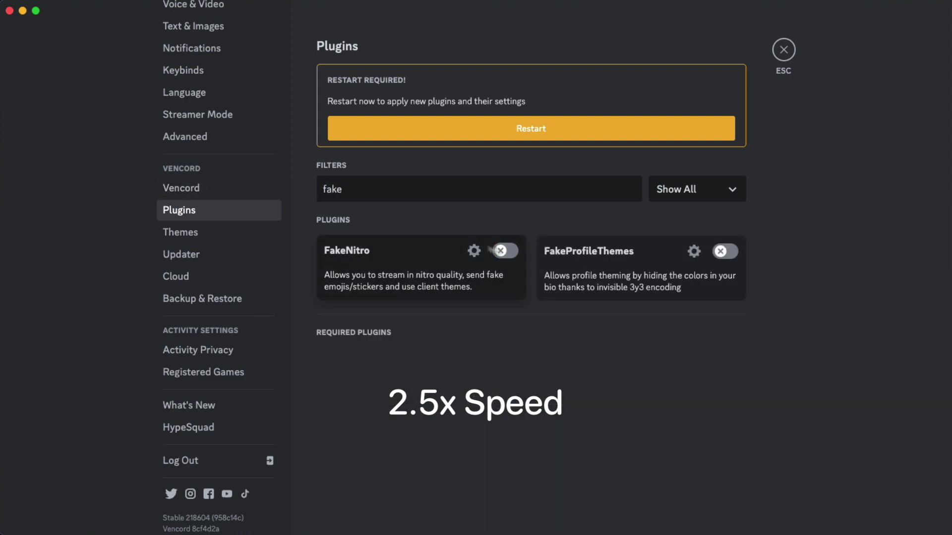
left_click(503, 250)
left_click(725, 251)
Clear the plugin search and restart Discord to apply the enabled plugins.
key("super+a")
key("BackSpace")
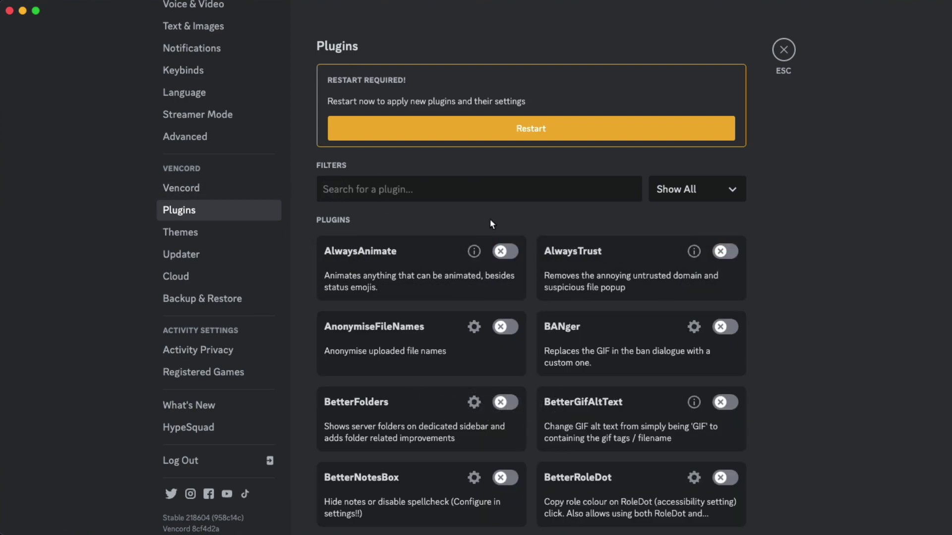
left_click(551, 138)
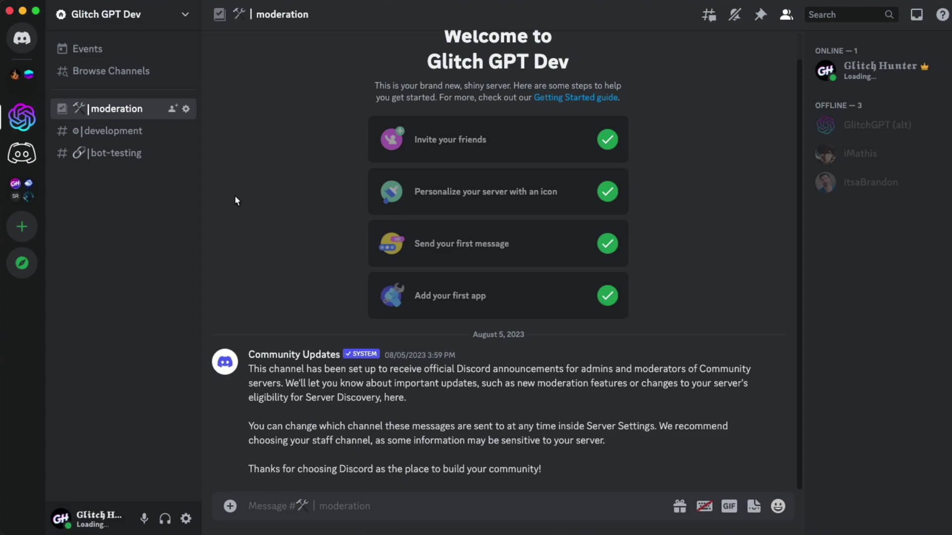
Switch to Opera GX, go to bdeditor.dev and open the Frosted Glass theme from the available themes.
key("ctrl+super+f")
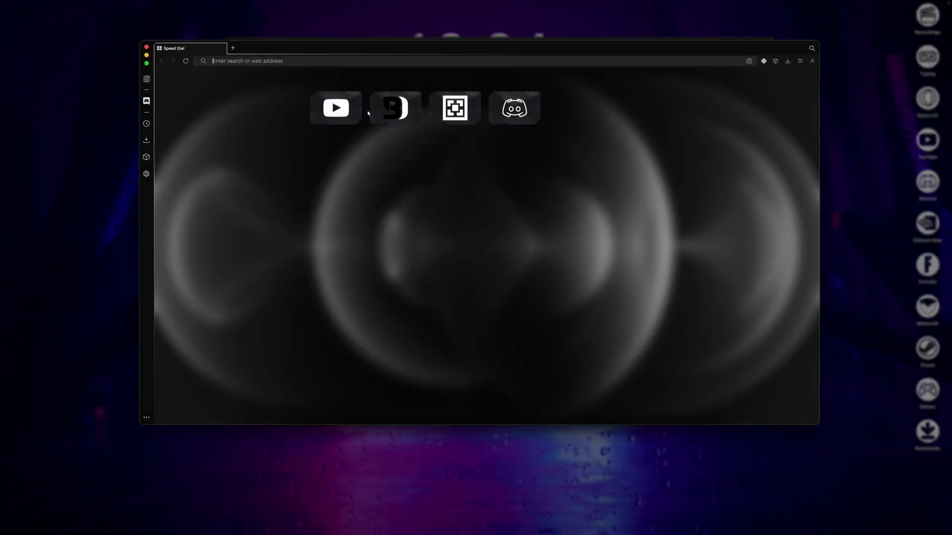
type("bdeditor.dev")
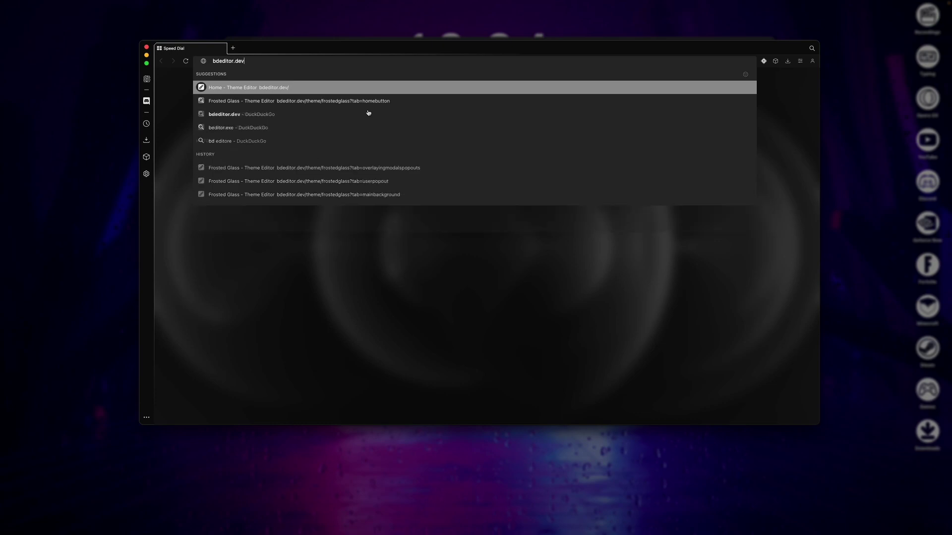
key("Return")
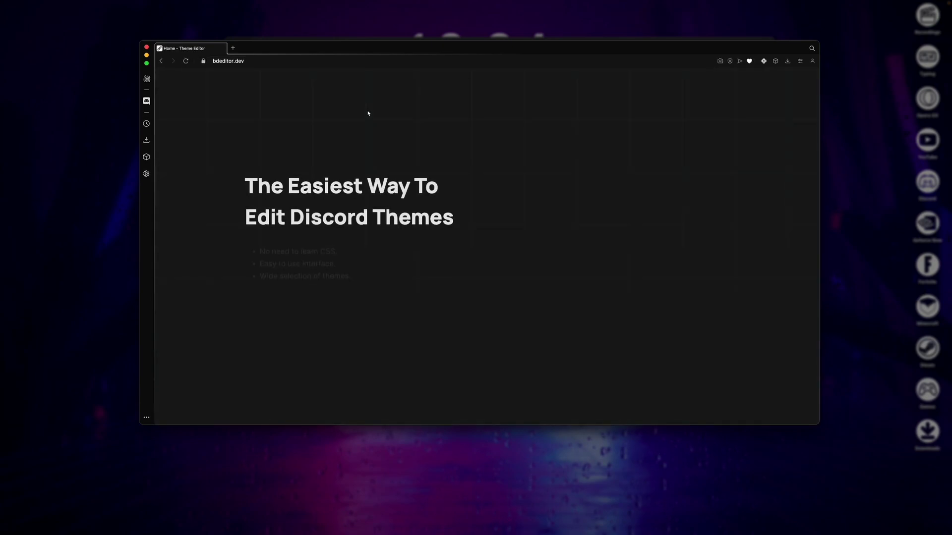
left_click(284, 315)
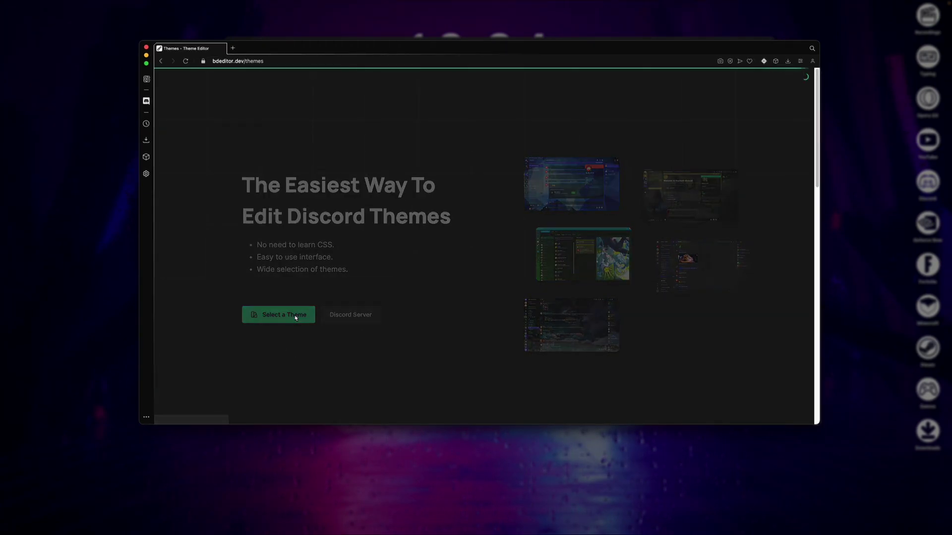
scroll(291, 258, "down", 5)
scroll(313, 213, "up", 5)
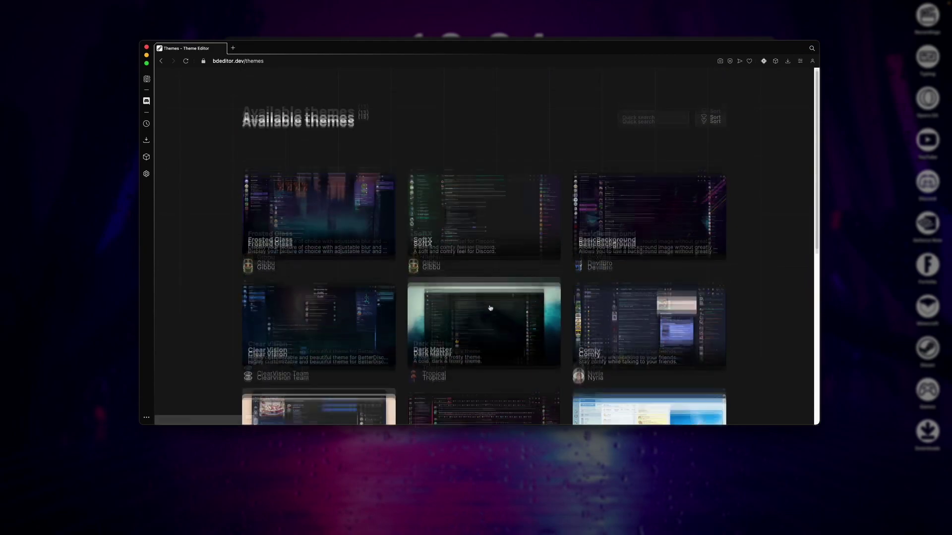
left_click(316, 222)
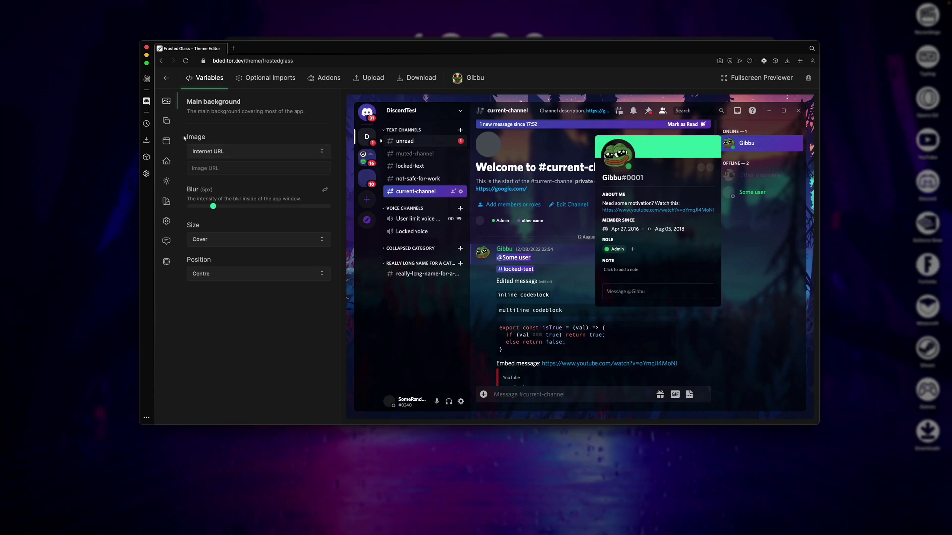
Try Internet URL and Computer file as the image source for the theme's main background.
left_click(221, 140)
left_click(225, 151)
left_click(225, 149)
left_click(203, 166)
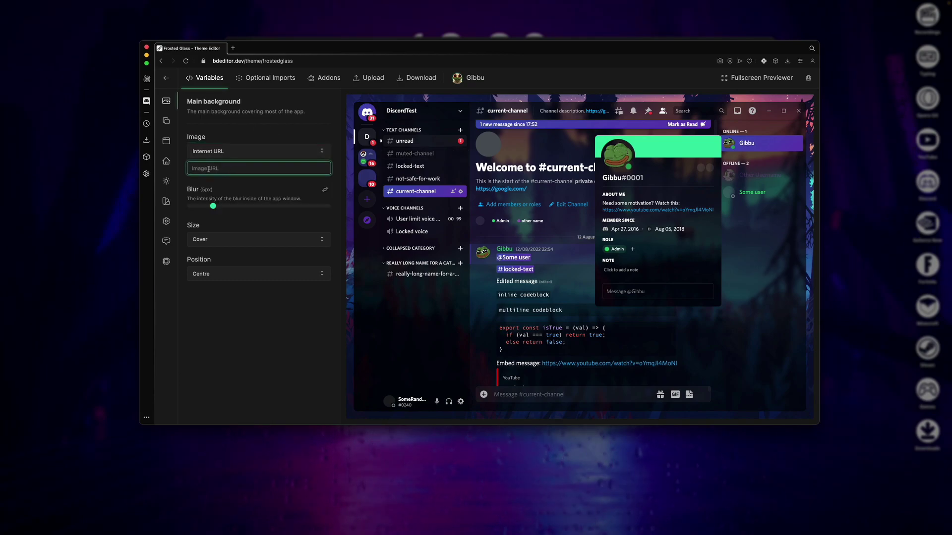
left_click(218, 150)
left_click(218, 169)
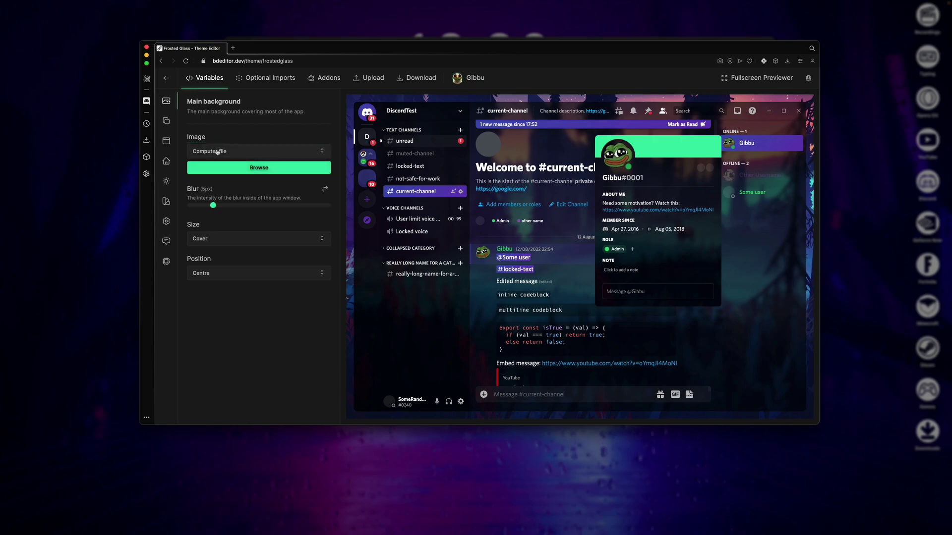
Set the main background's image source to Transparent Background.
left_click(211, 152)
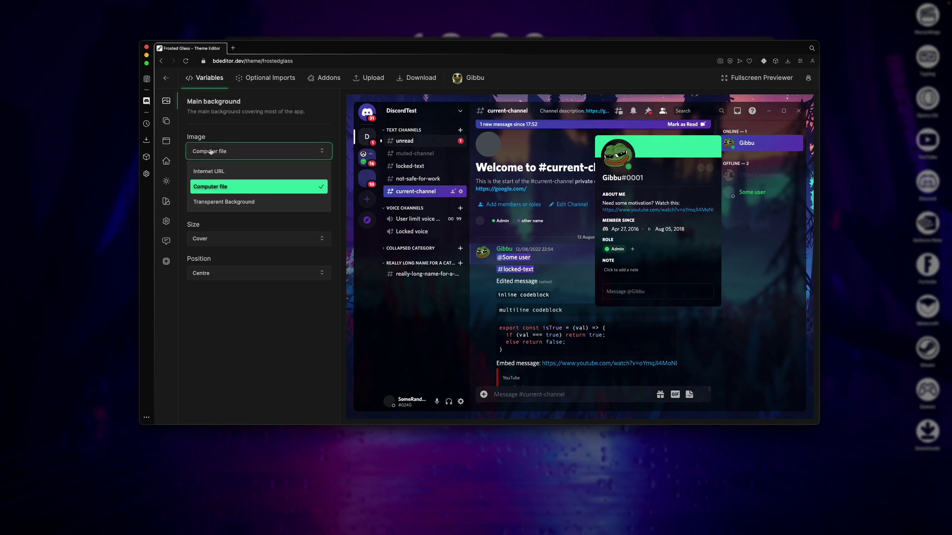
left_click(239, 203)
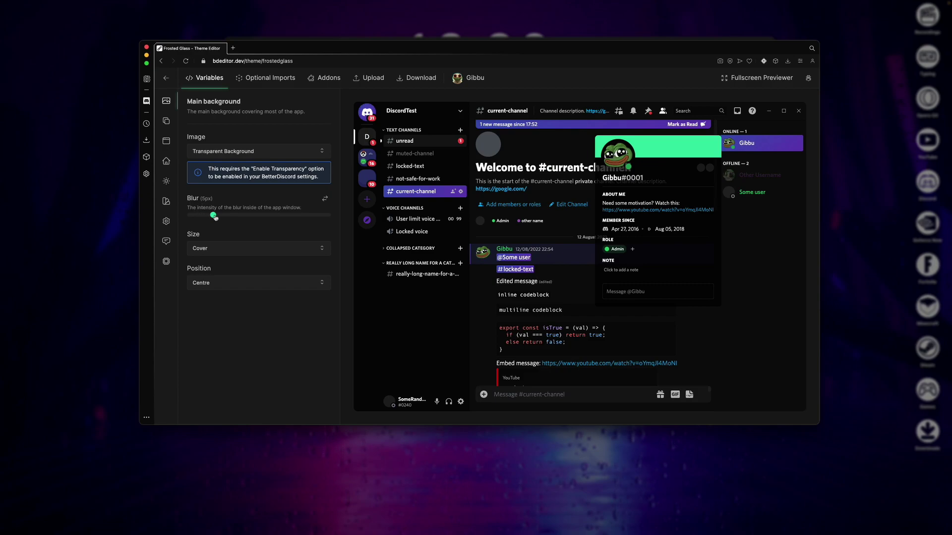
left_click(244, 246)
left_click(256, 315)
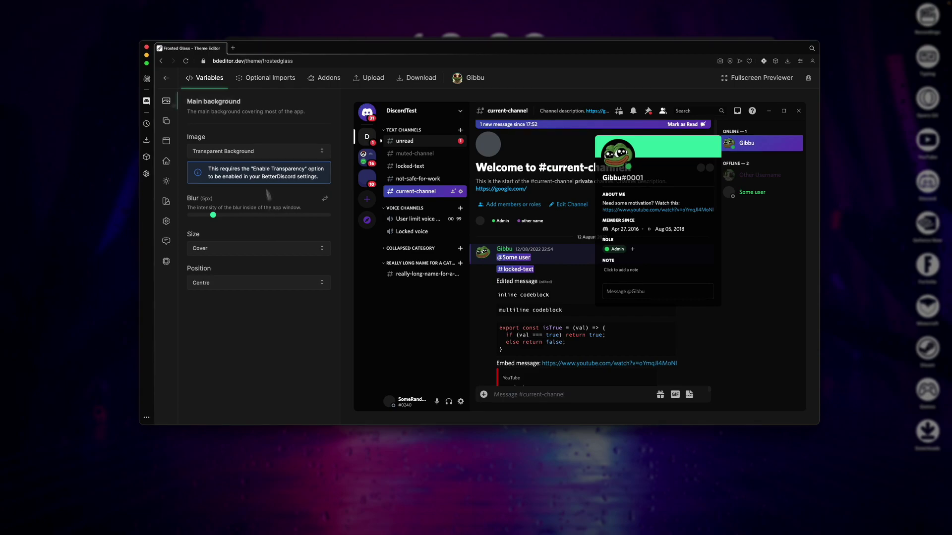
Set the user popout's modal image source to Transparent Background.
left_click(166, 121)
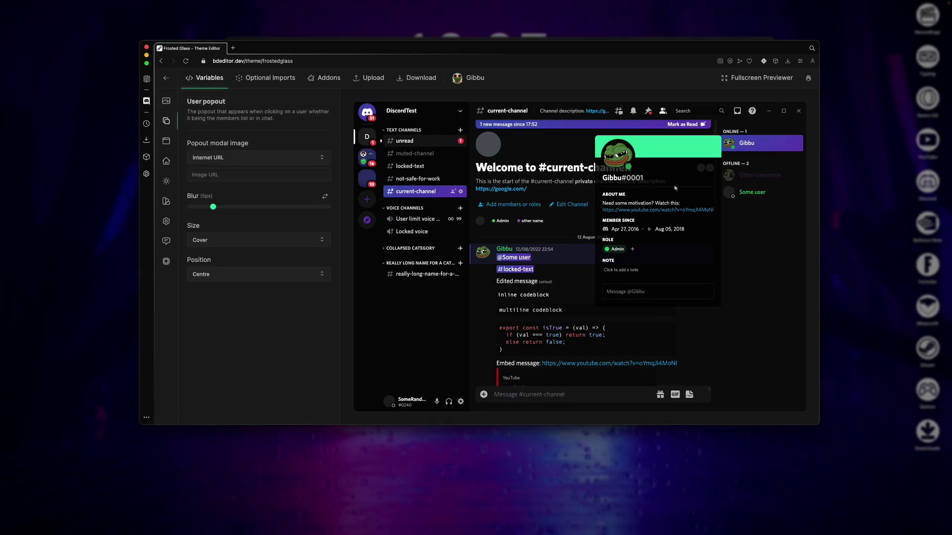
left_click(226, 161)
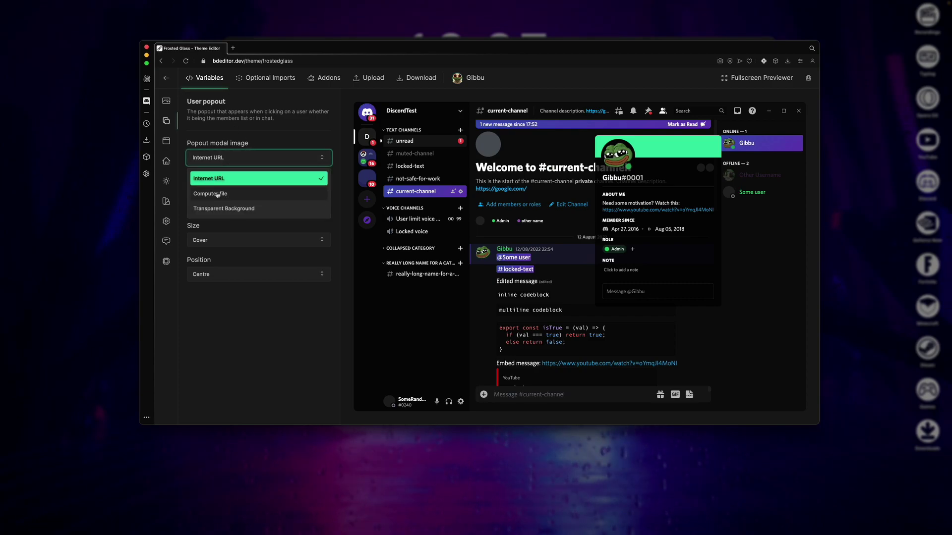
left_click(244, 208)
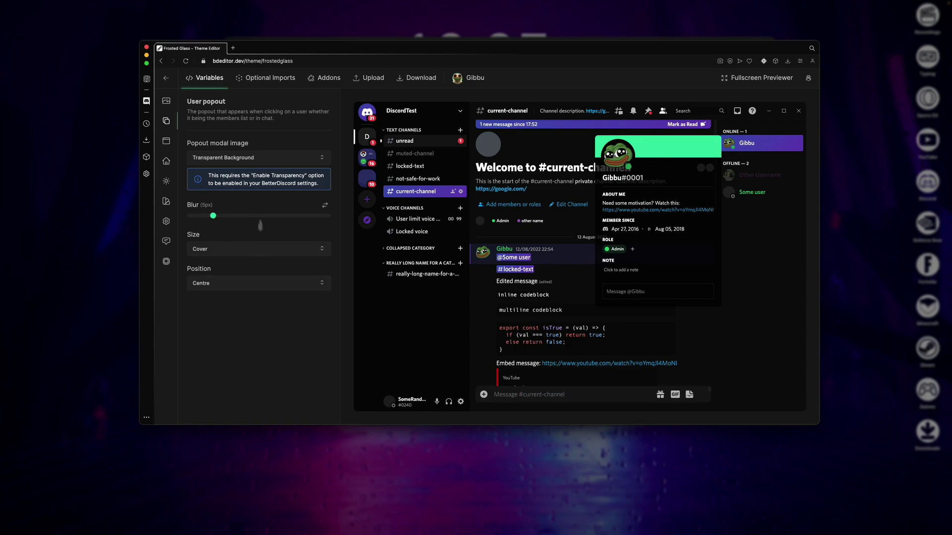
Set the popout modal image of the overlaying modals and popouts to Transparent Background.
scroll(191, 167, "down", 3)
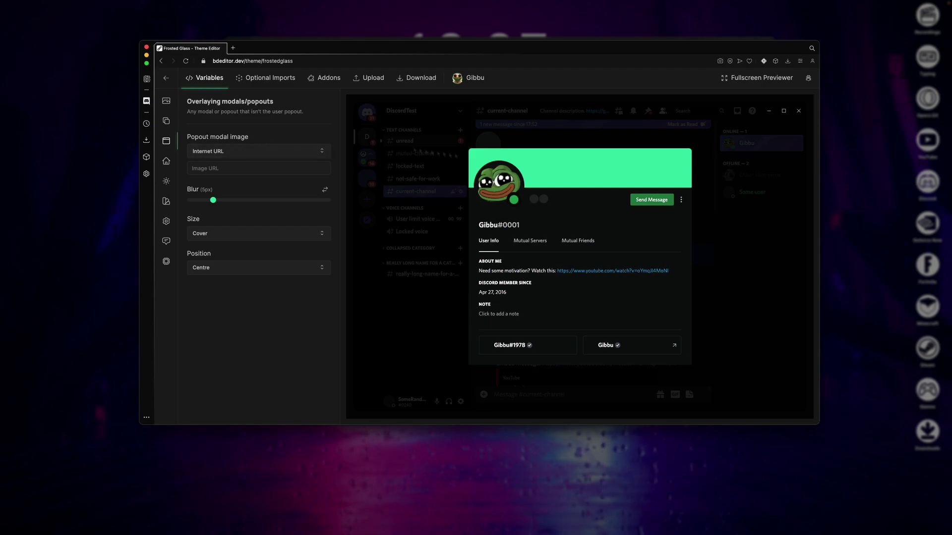
left_click(277, 157)
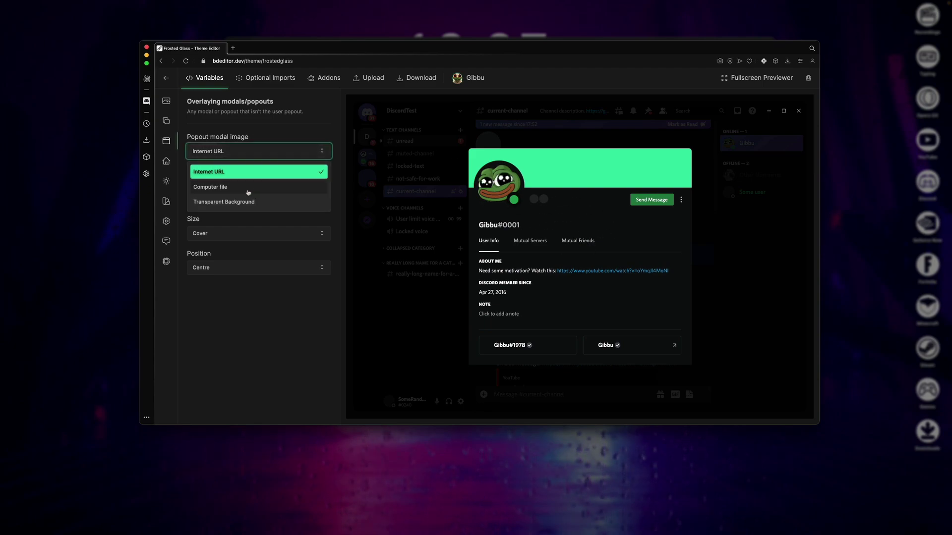
left_click(245, 203)
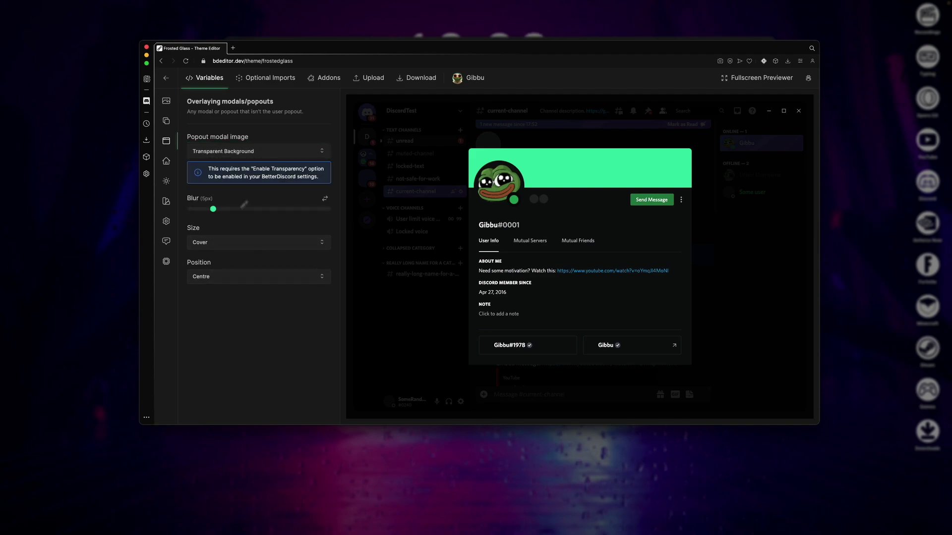
Upload Discord (Desktop).png through imgur.com as the home button's computer-file image and set its image size to 100%.
left_click(166, 161)
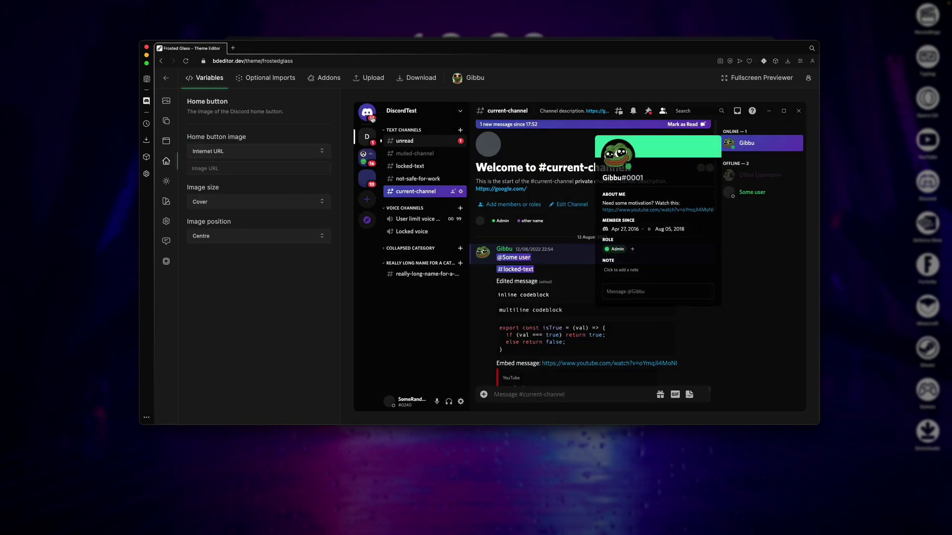
left_click(263, 152)
left_click(230, 186)
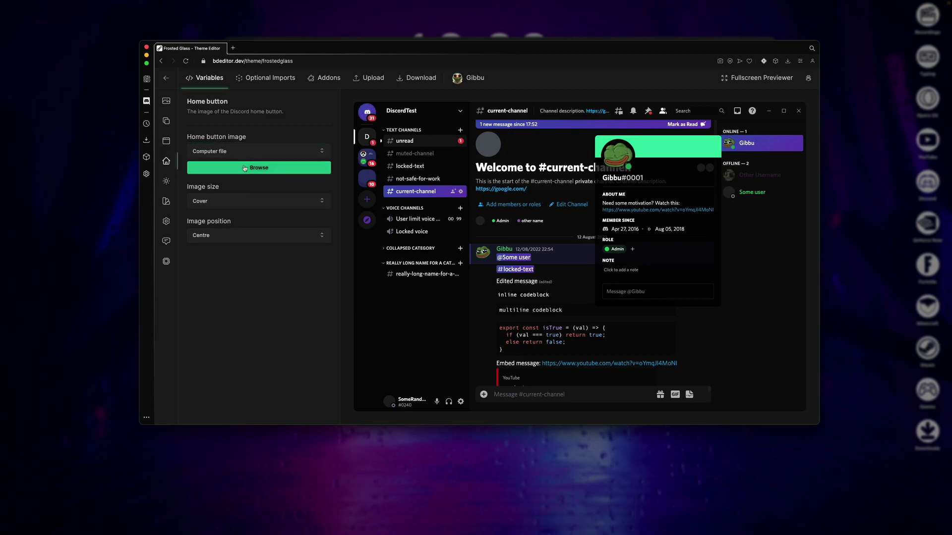
left_click(244, 169)
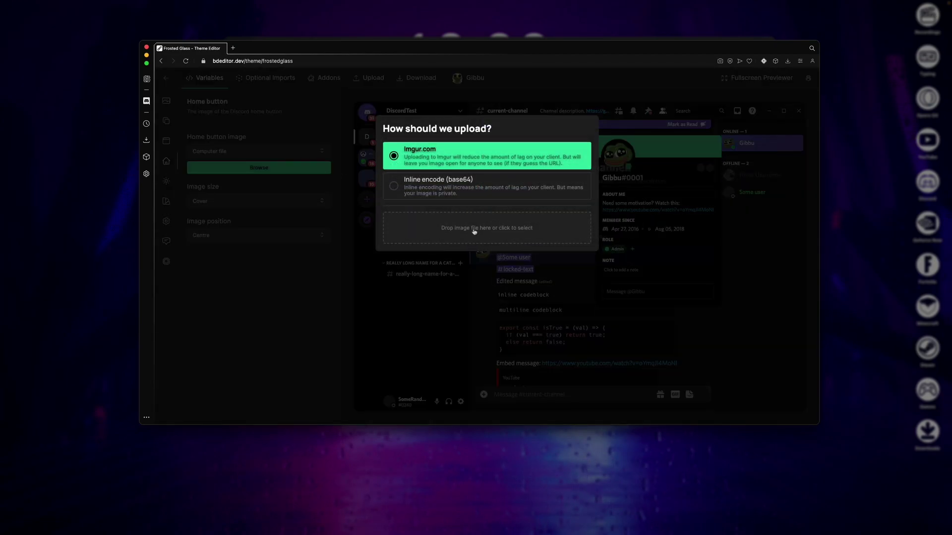
left_click(474, 231)
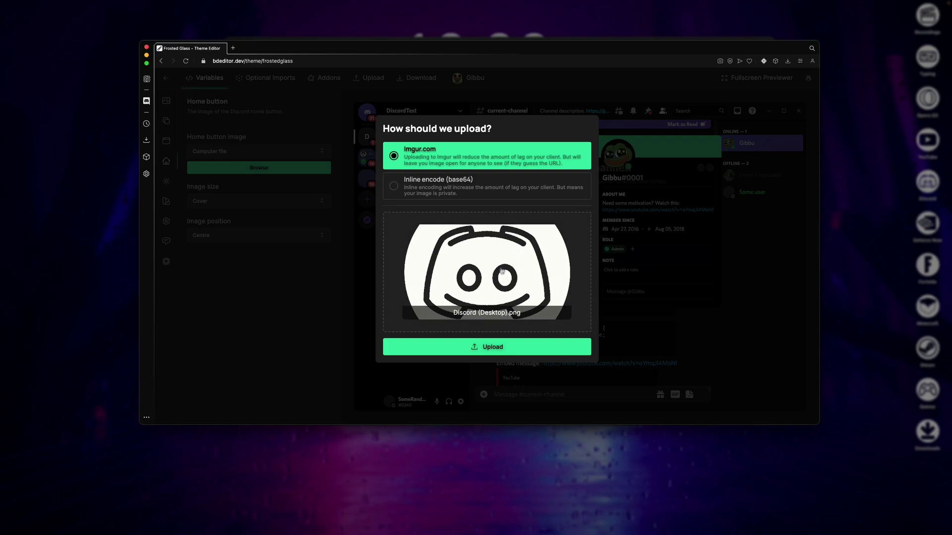
left_click(488, 347)
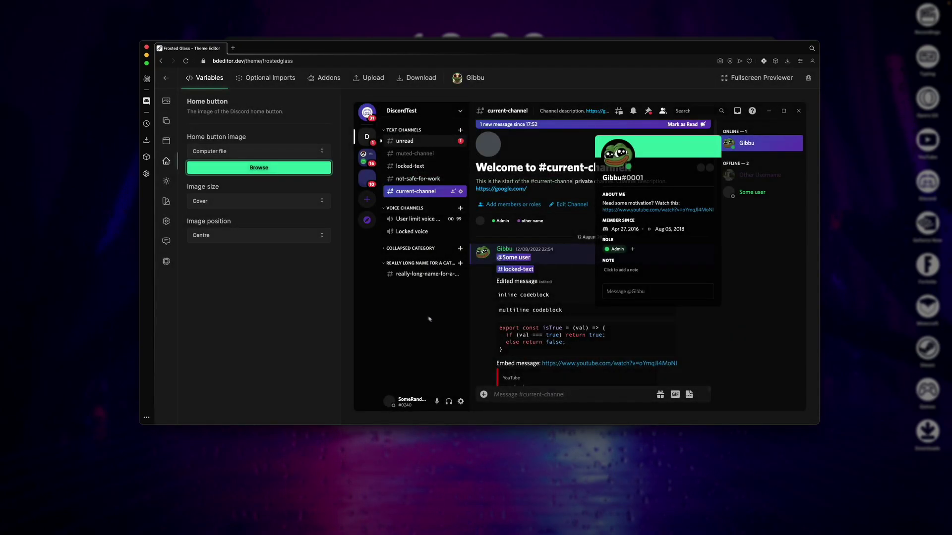
left_click(287, 202)
left_click(238, 255)
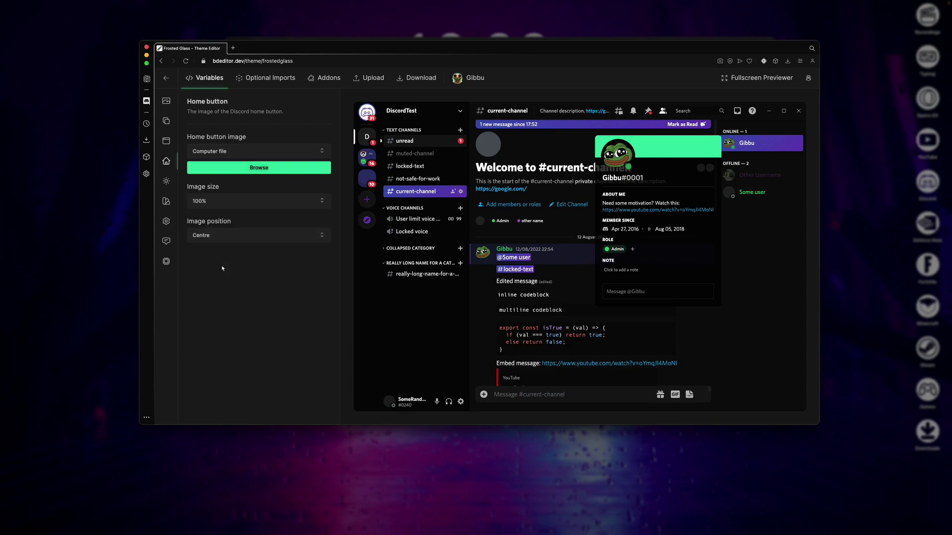
Set the theme's brightness to 0.2 for the server list and the channels and DM list, 0.4 for the middle, and 1 for overlays.
left_click(166, 180)
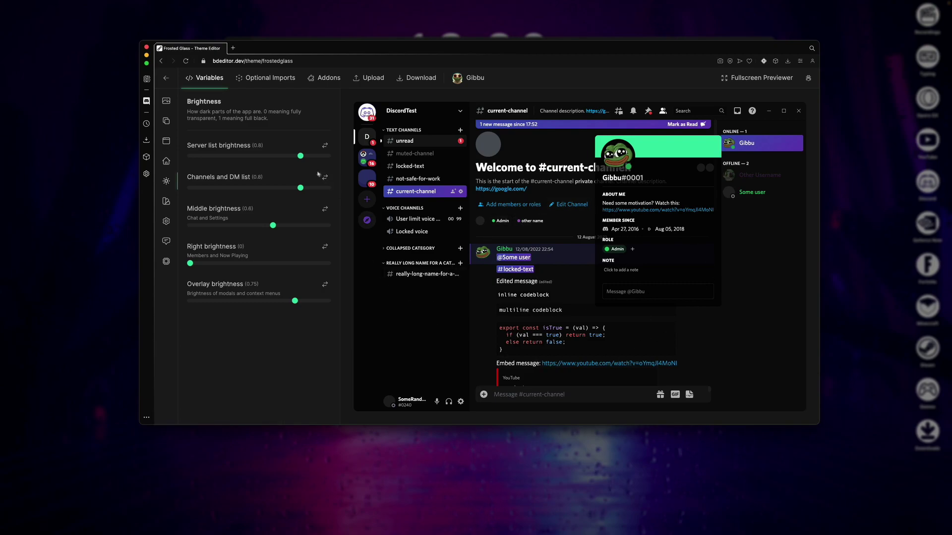
left_click_drag(300, 156, 265, 157)
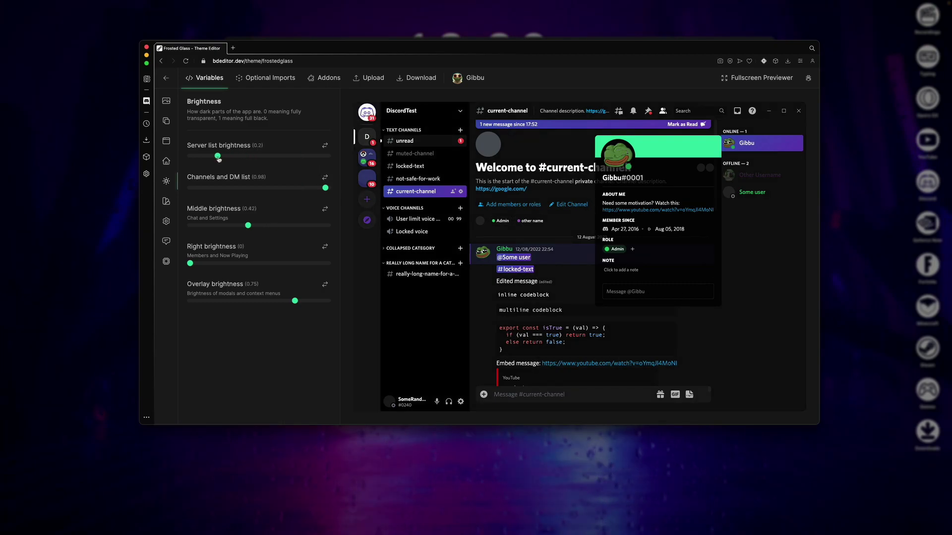
left_click_drag(331, 190, 214, 193)
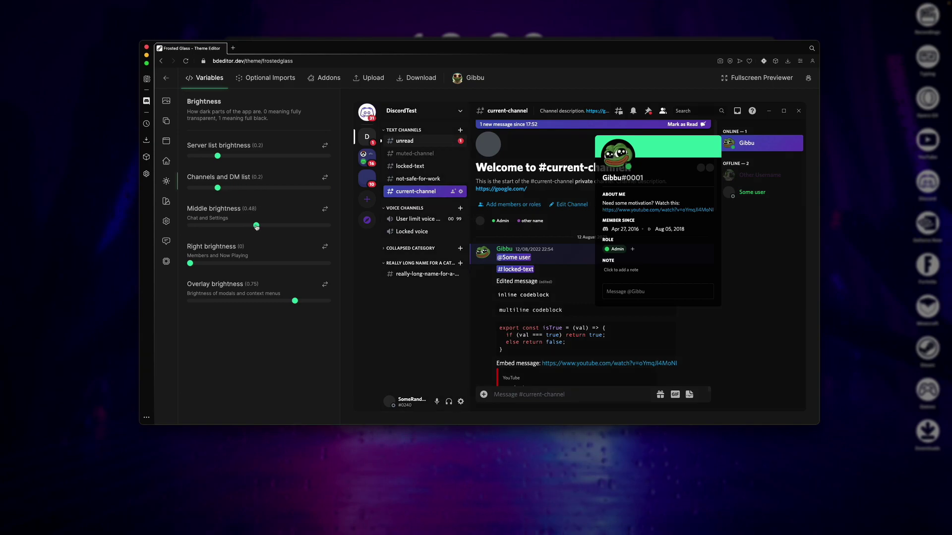
left_click_drag(248, 226, 245, 226)
left_click_drag(301, 307, 335, 315)
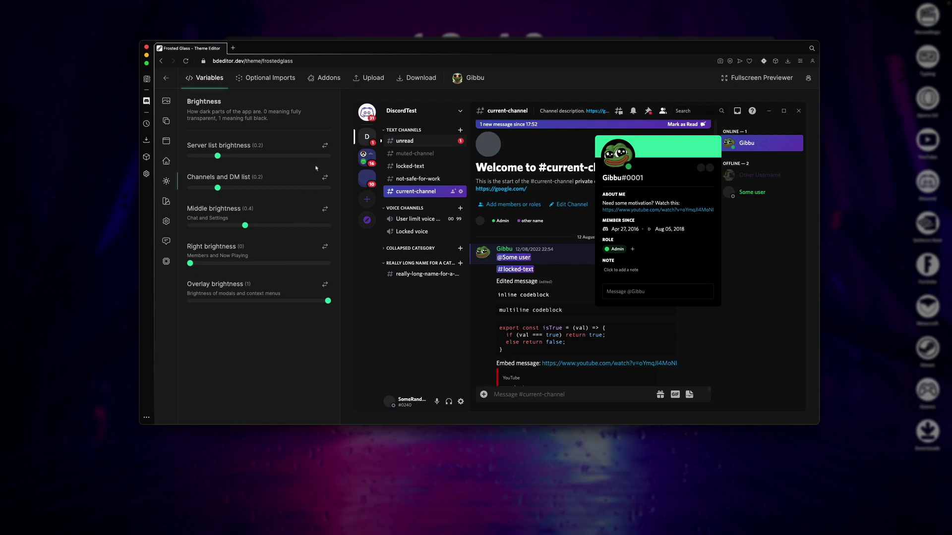
Set the theme's gradient primary colour to rgba(163, 163, 163, 1) and the gradient secondary colour to a darker grey.
left_click(169, 204)
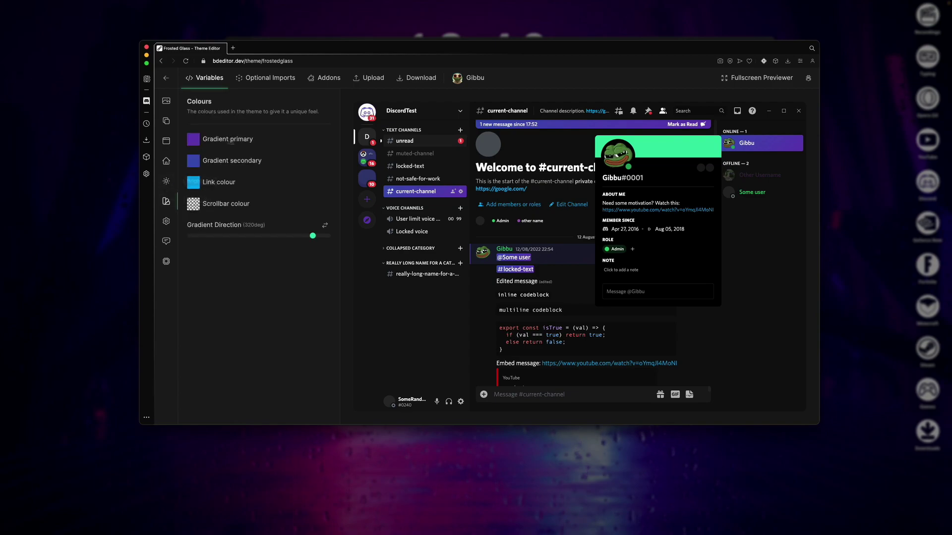
left_click(192, 143)
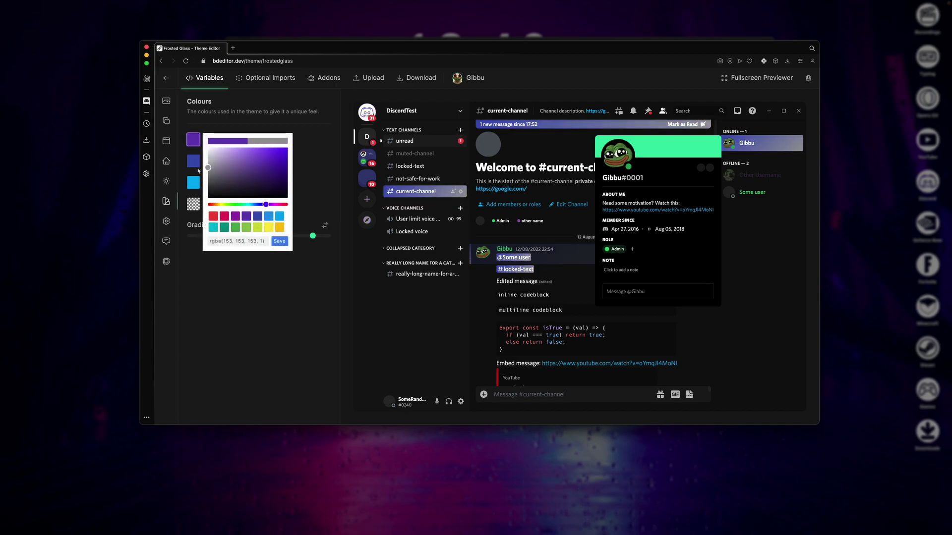
left_click(194, 161)
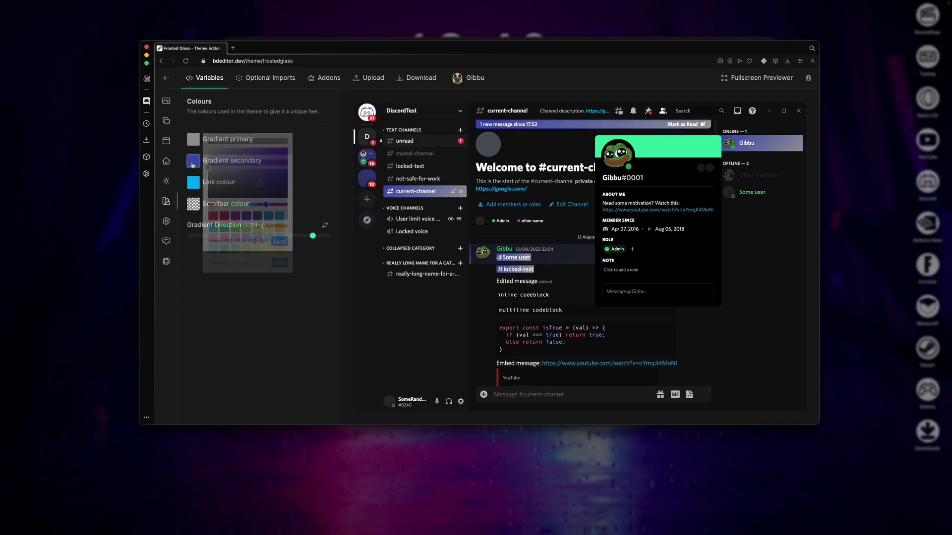
left_click(280, 263)
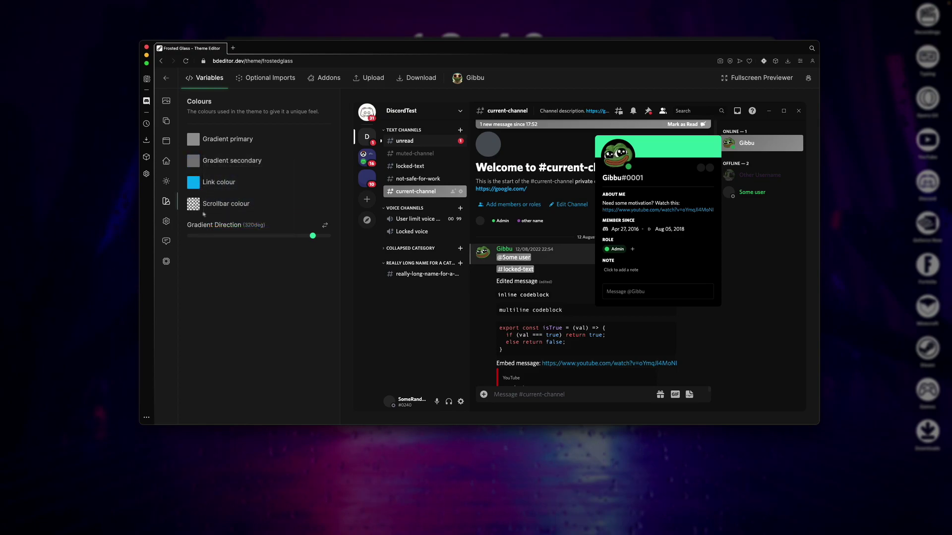
left_click_drag(196, 222, 227, 221)
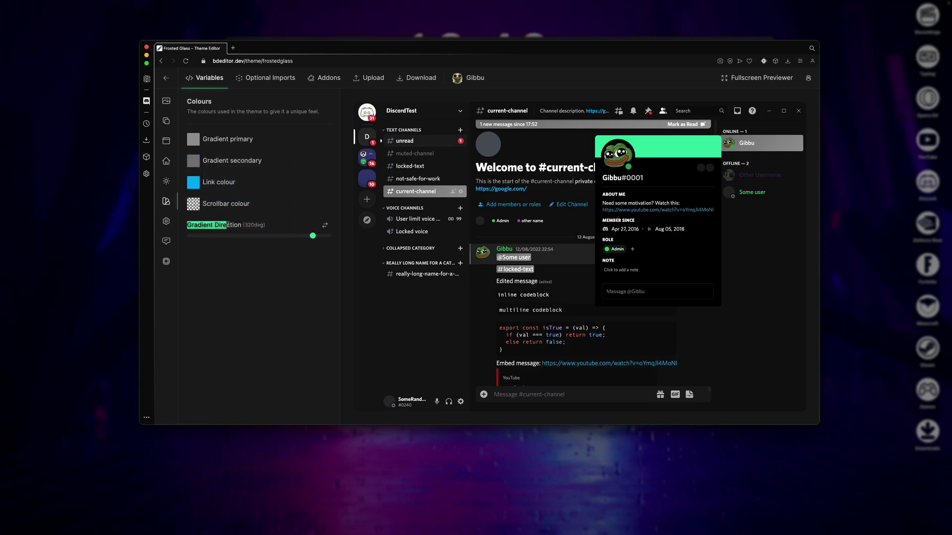
left_click(229, 222)
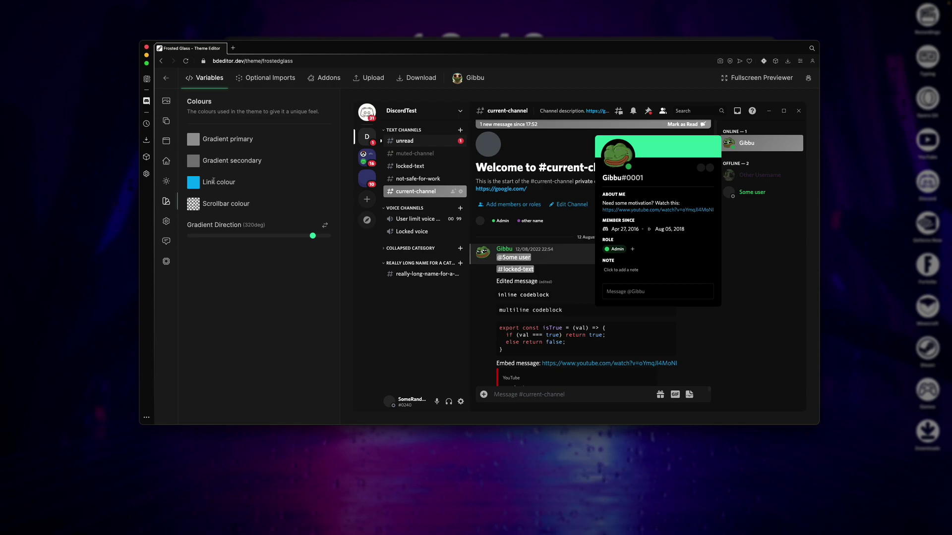
Test a blue gradient secondary while changing the gradient direction to about 215deg, and set the secondary to rgba(120, 120, 120, 1).
left_click(194, 161)
left_click(288, 182)
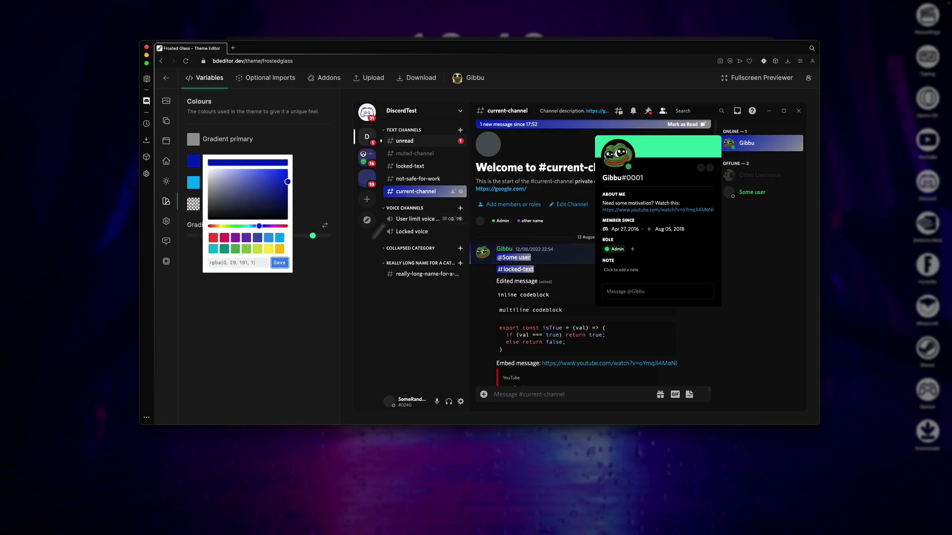
left_click(331, 274)
left_click_drag(313, 236, 272, 237)
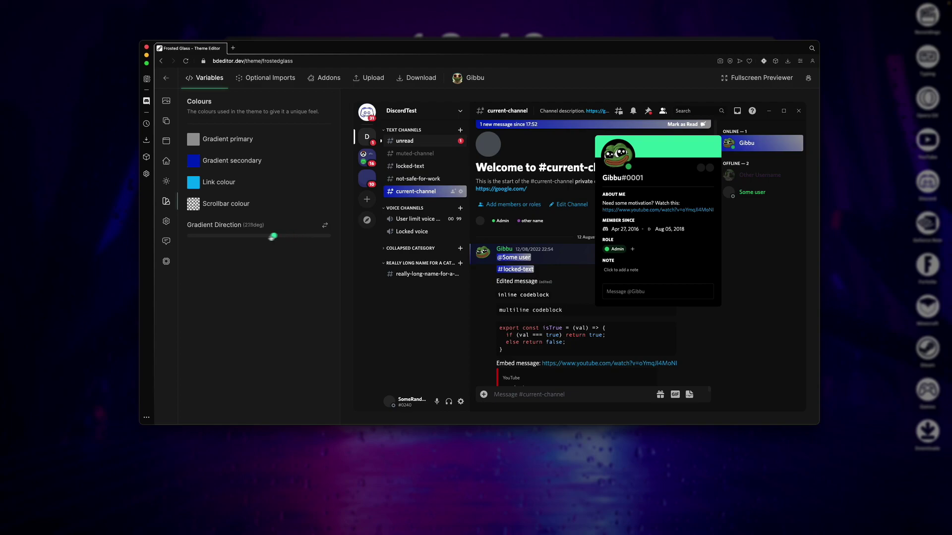
left_click(193, 161)
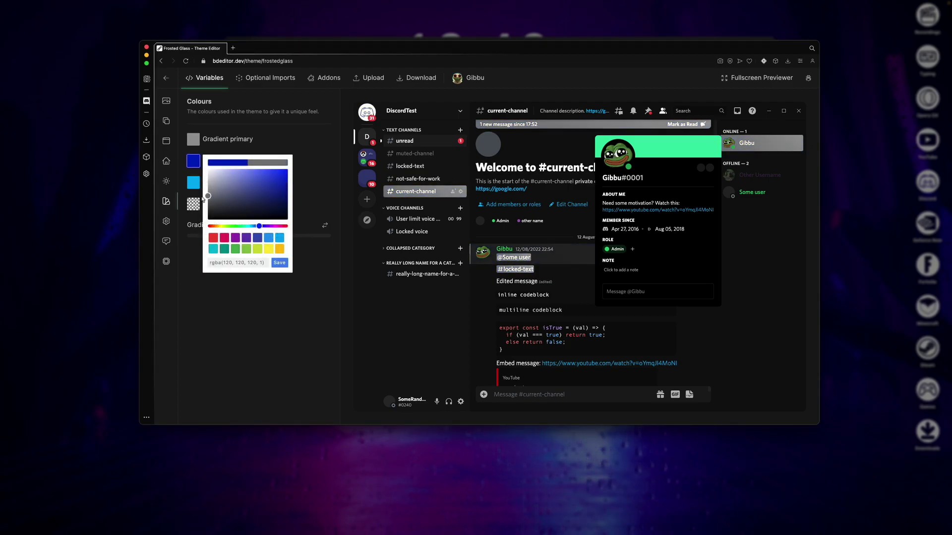
left_click(279, 265)
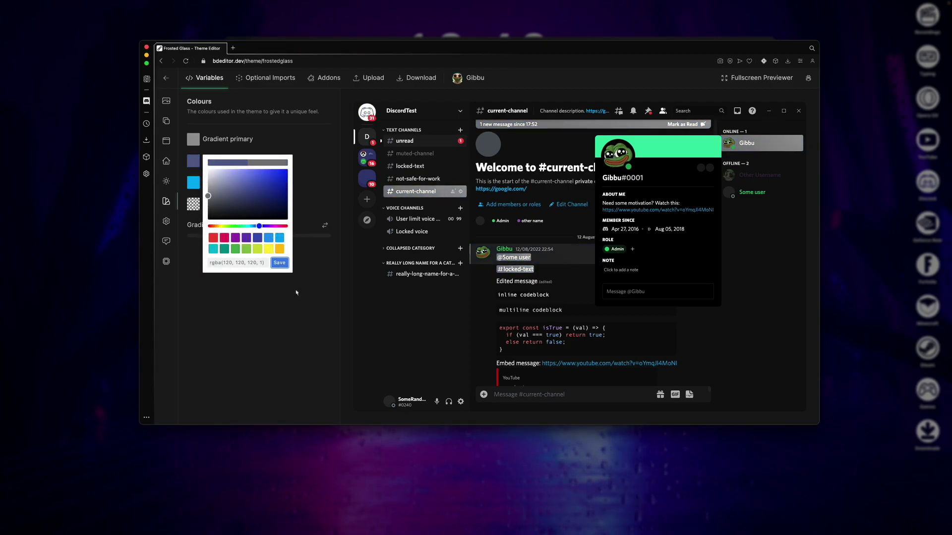
Set the background tint colour to rgba(33, 150, 243, 1) with the tint brightness at 0.
left_click(167, 223)
left_click(193, 139)
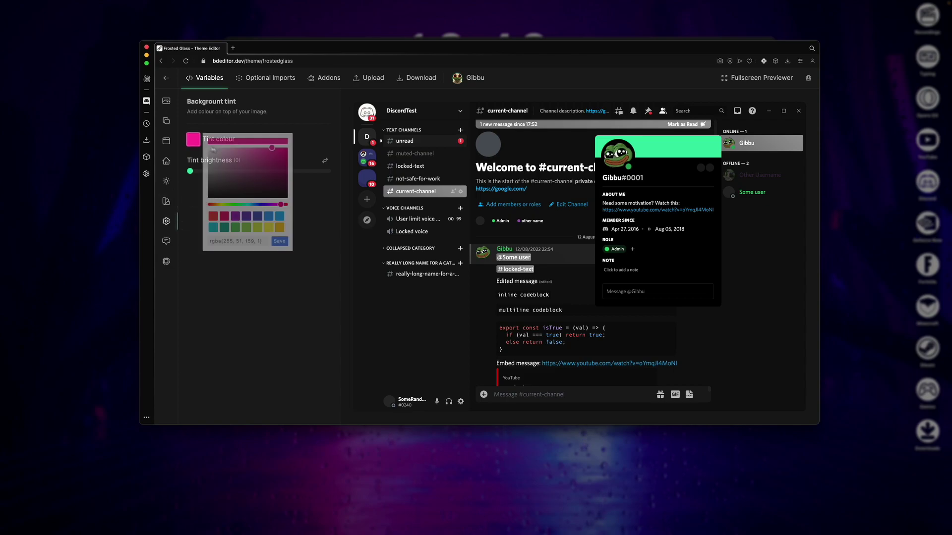
left_click(268, 217)
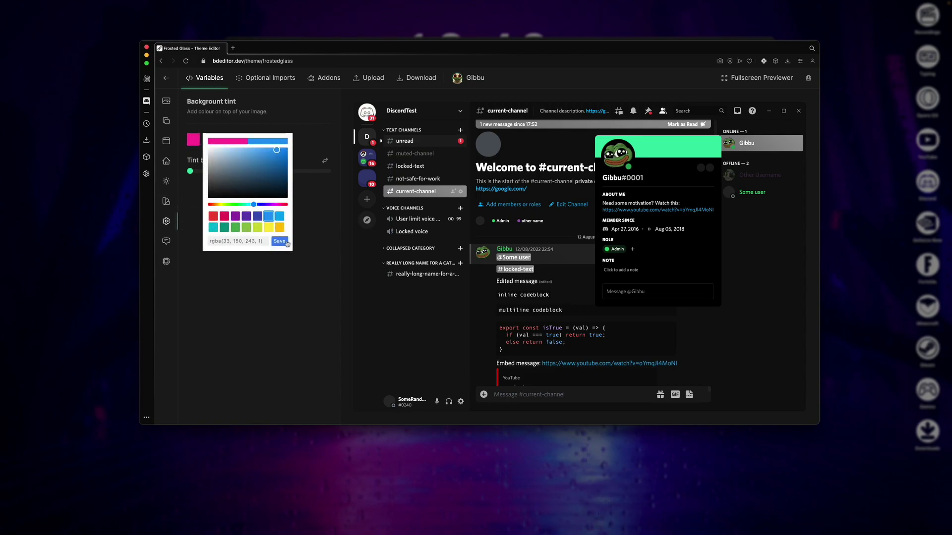
left_click(279, 241)
mouse_move(195, 173)
left_mouse_down()
mouse_move(221, 174)
mouse_move(190, 172)
left_mouse_up()
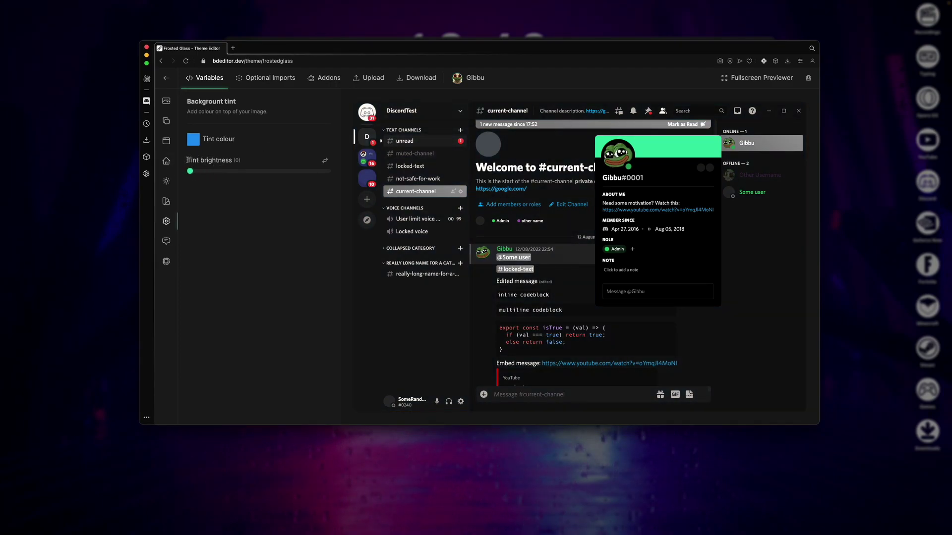
Set the theme's custom app font to Avenir Next Demi Bold.
left_click(167, 241)
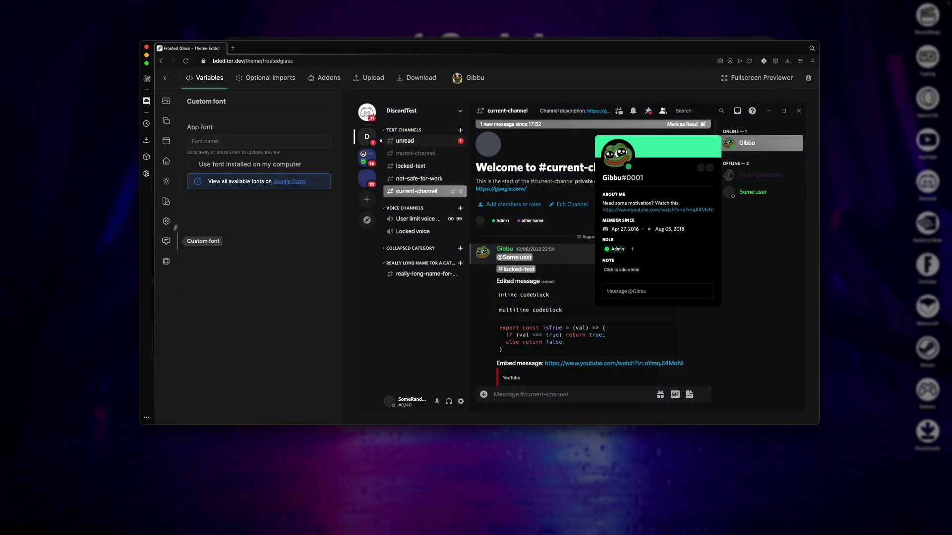
left_click(219, 144)
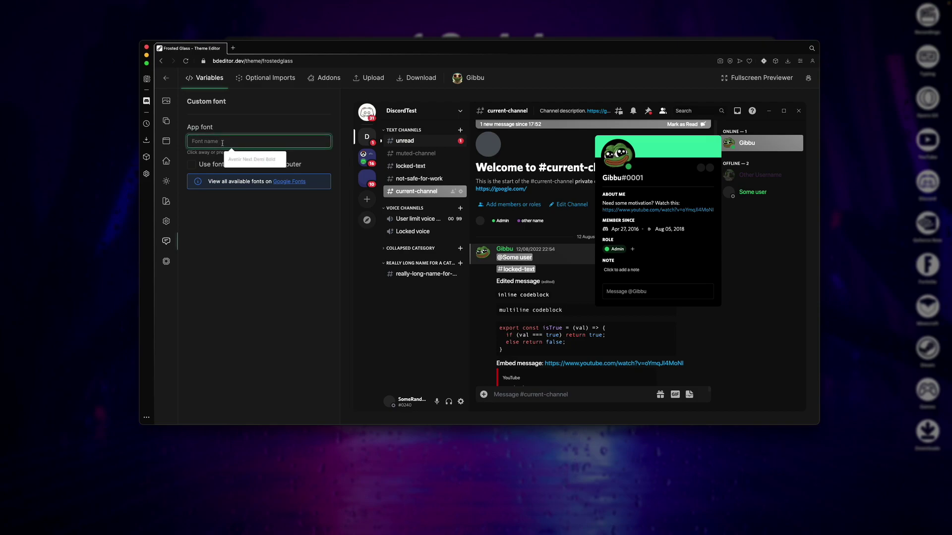
left_click(244, 163)
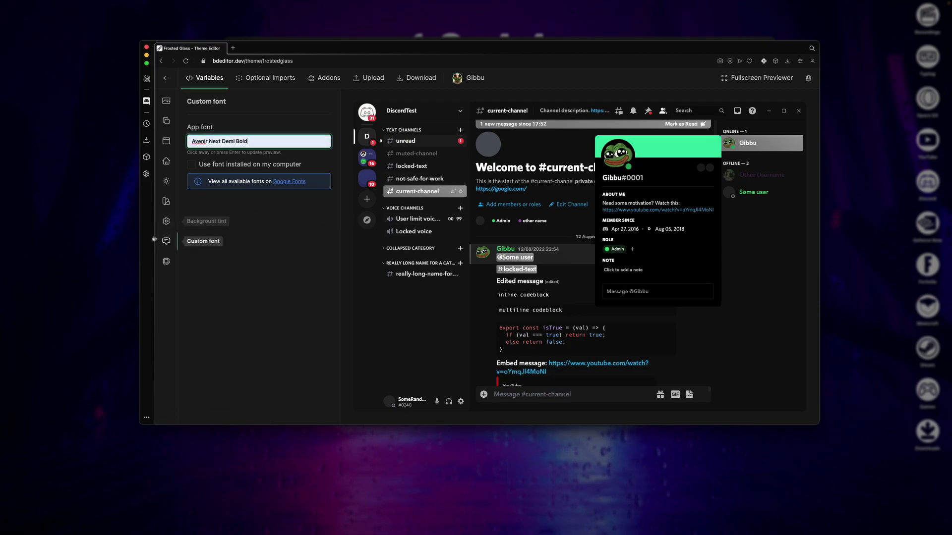
Set both the window padding and the window rounding in the app settings to 0px.
left_click(166, 262)
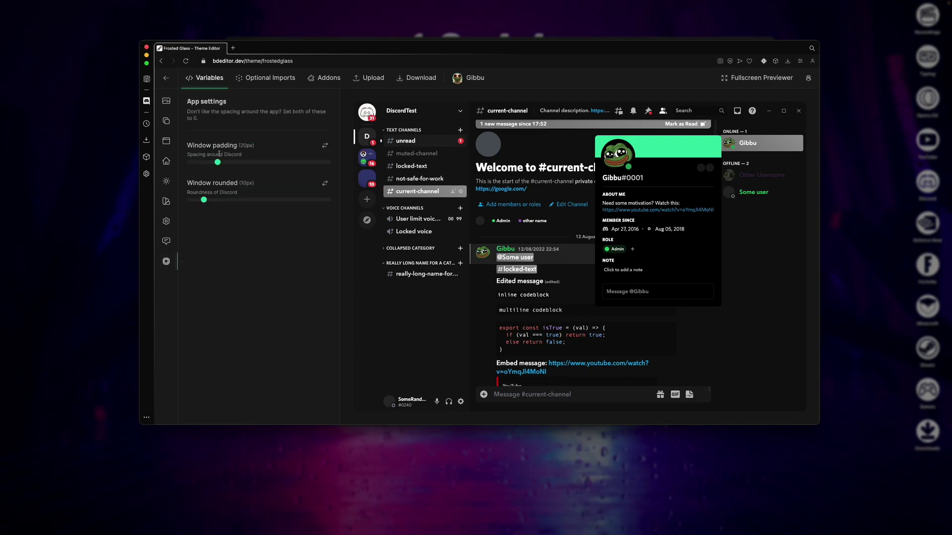
left_click_drag(217, 162, 209, 163)
mouse_move(209, 203)
left_mouse_down()
mouse_move(258, 203)
mouse_move(196, 204)
left_mouse_up()
left_click_drag(209, 162, 190, 162)
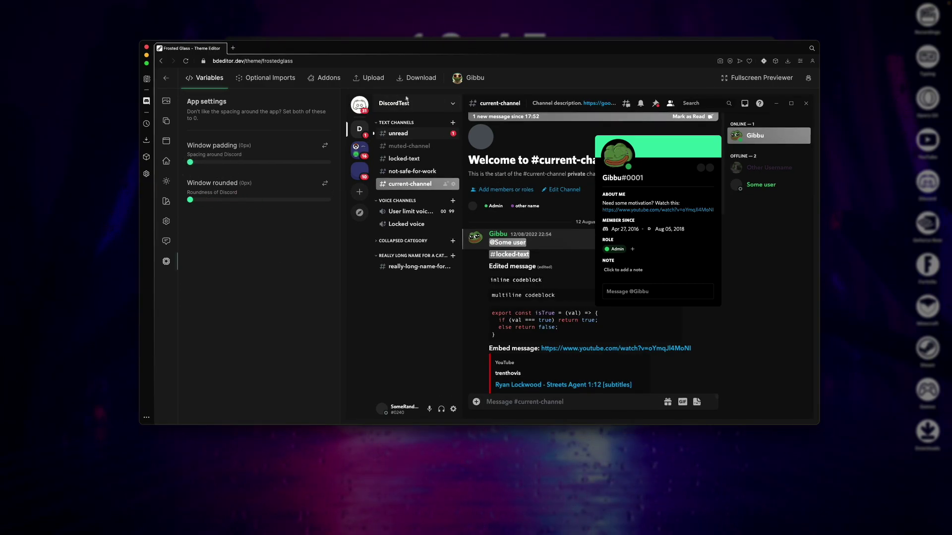
Download the customised theme under the name "Forsted Glass".
left_click(420, 79)
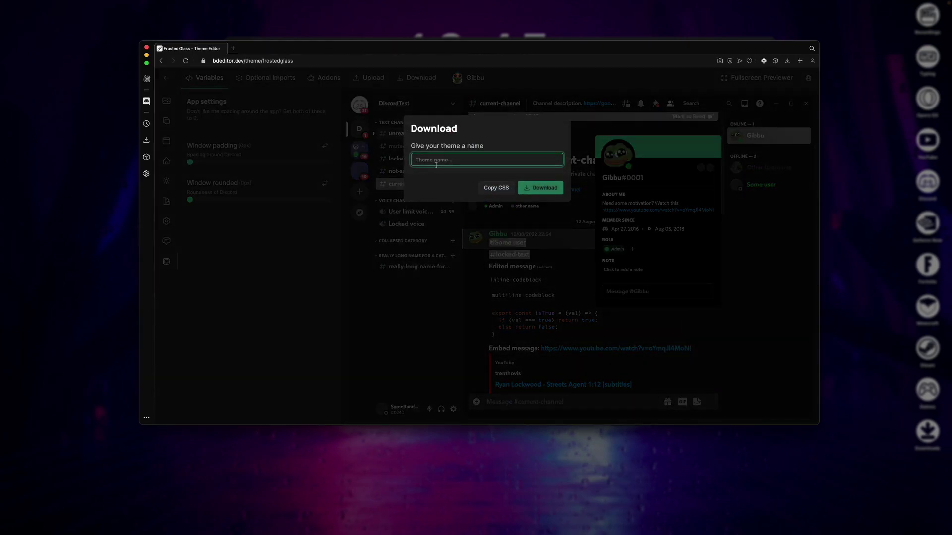
type("Forsted")
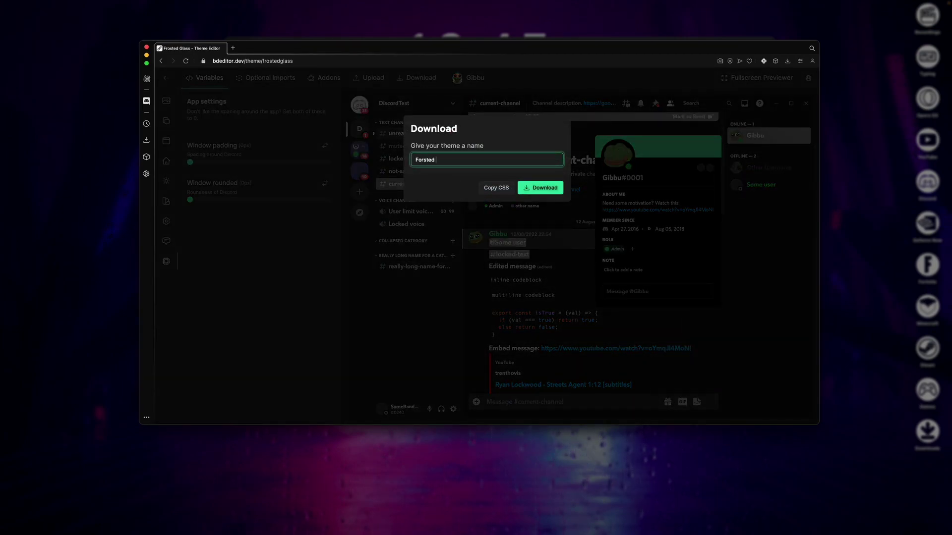
type(" Glass")
left_click(545, 189)
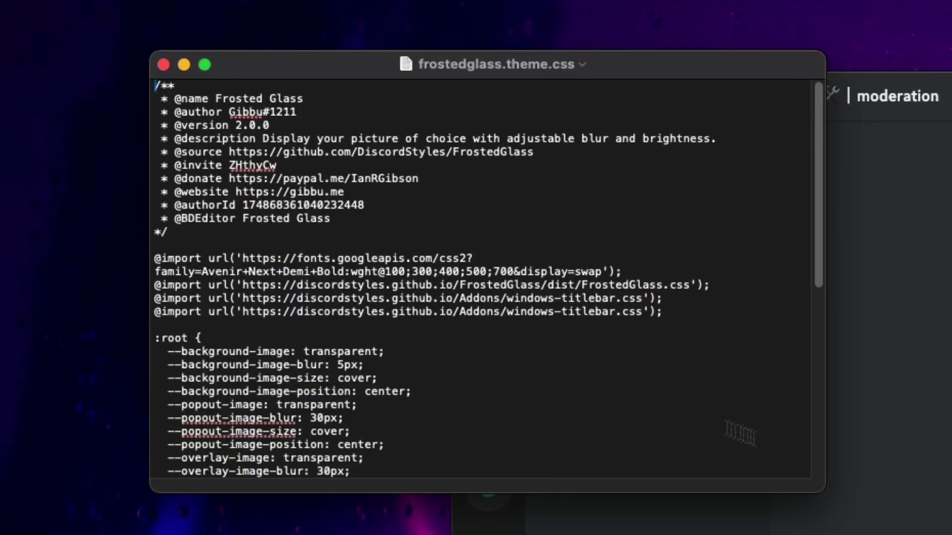
Copy the full contents of frostedglass.theme.css, switch to Discord, and paste them into Vencord's QuickCSS file from the theme settings.
key("super+a")
key("super+c")
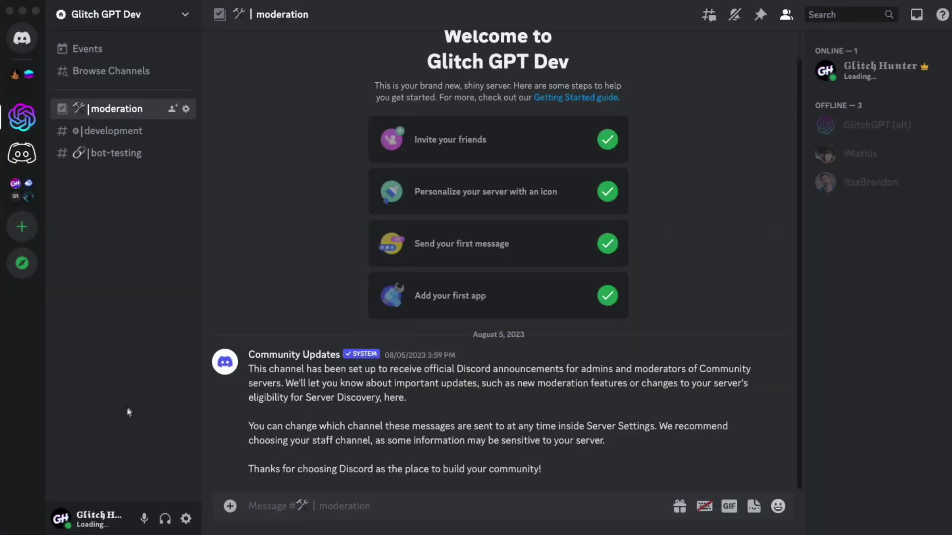
left_click(187, 520)
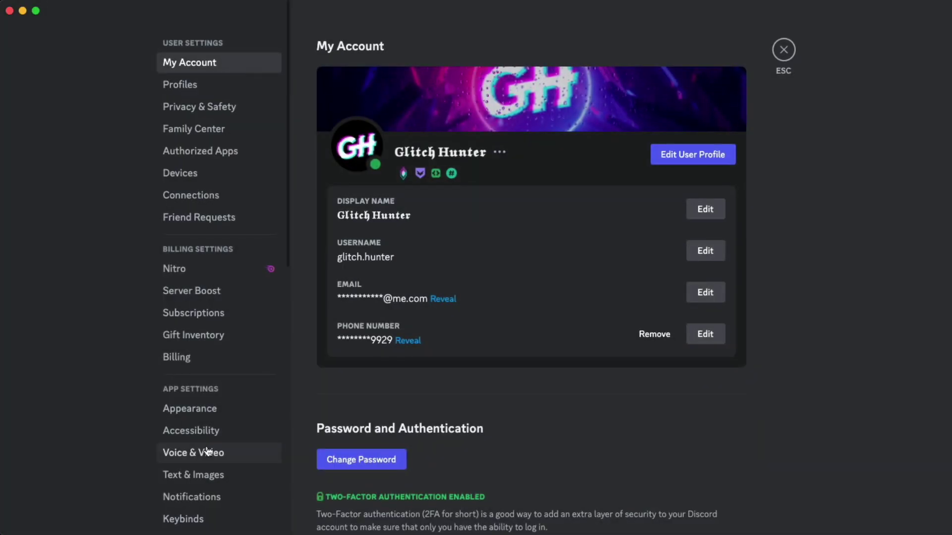
scroll(208, 451, "down", 10)
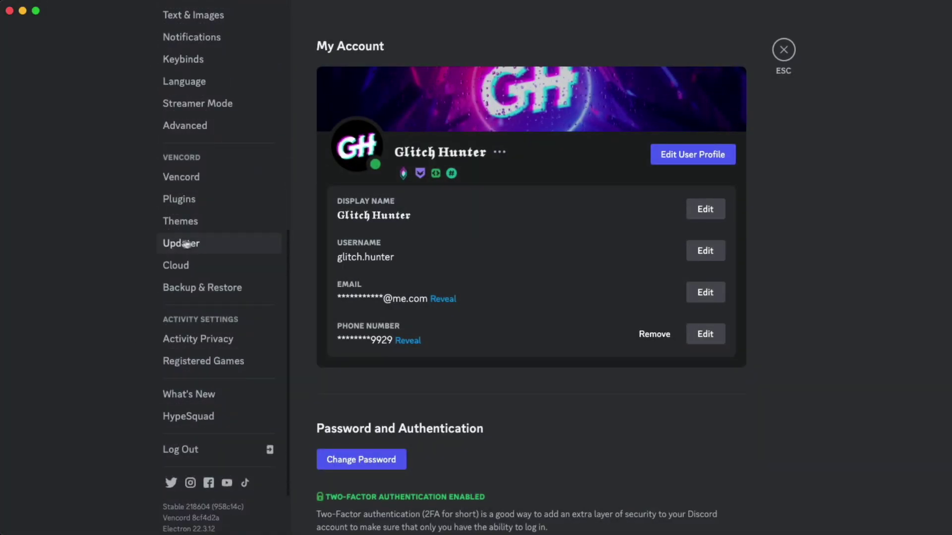
left_click(195, 223)
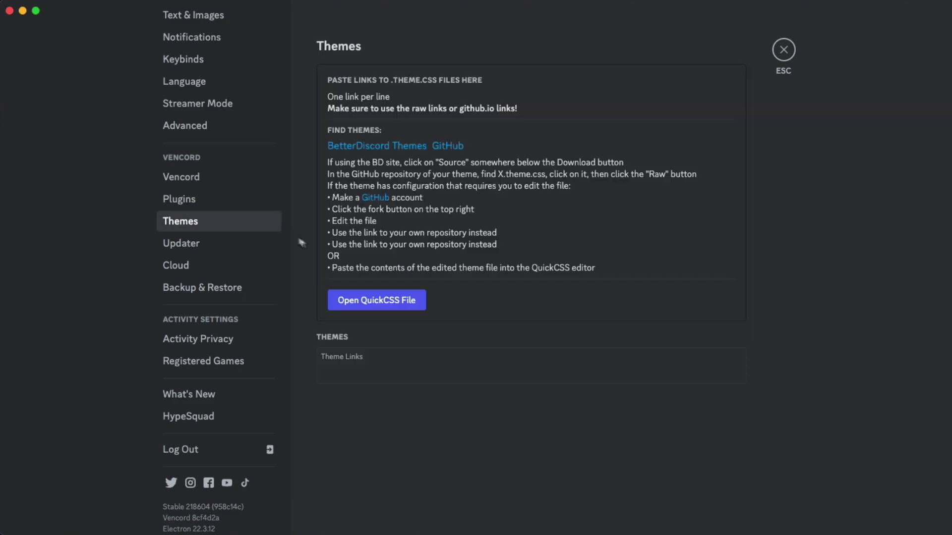
left_click(366, 300)
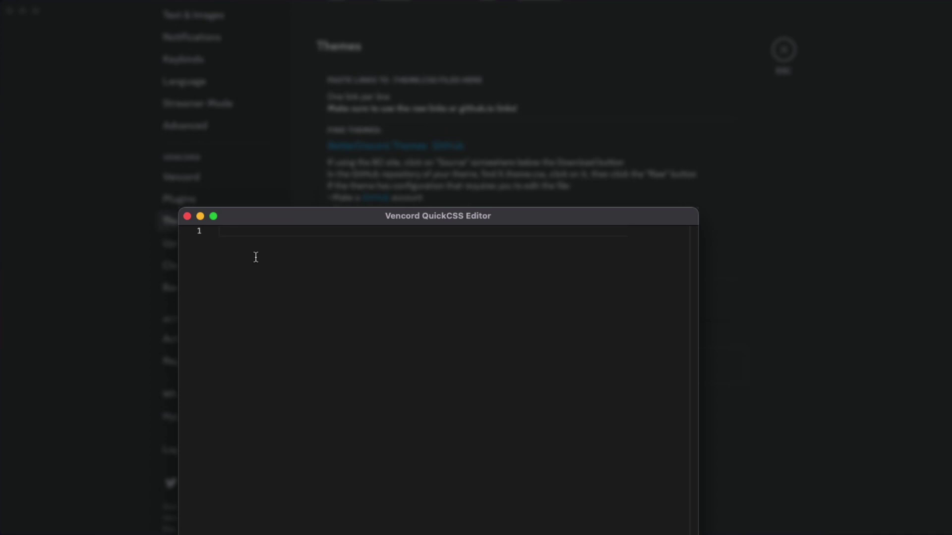
key("super+v")
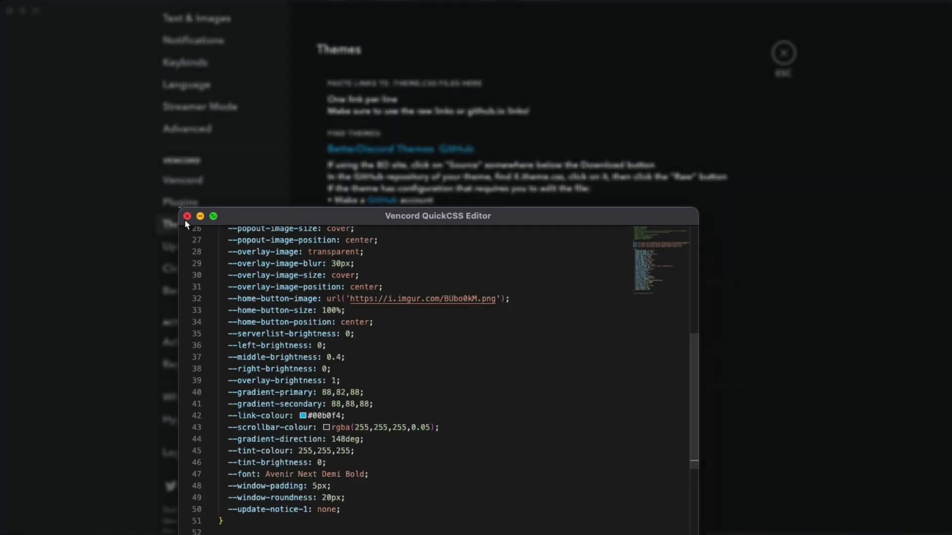
left_click(187, 216)
left_click(782, 55)
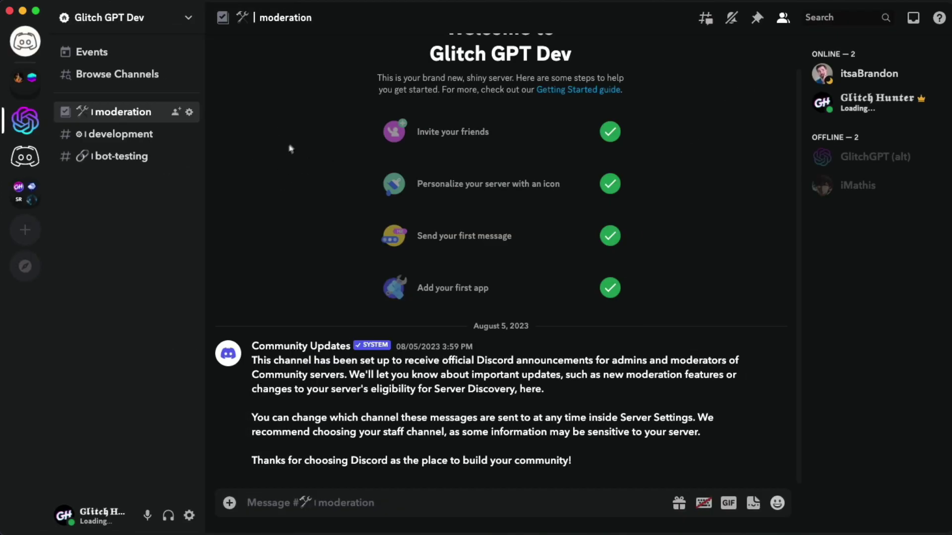
Enable the translucent window option in the Vencord settings and restart the client.
left_click(189, 516)
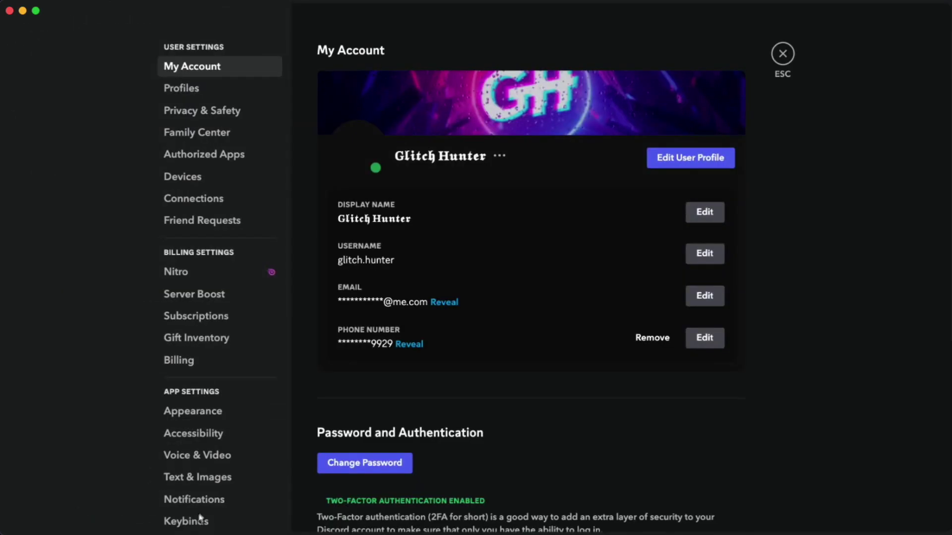
scroll(224, 293, "down", 10)
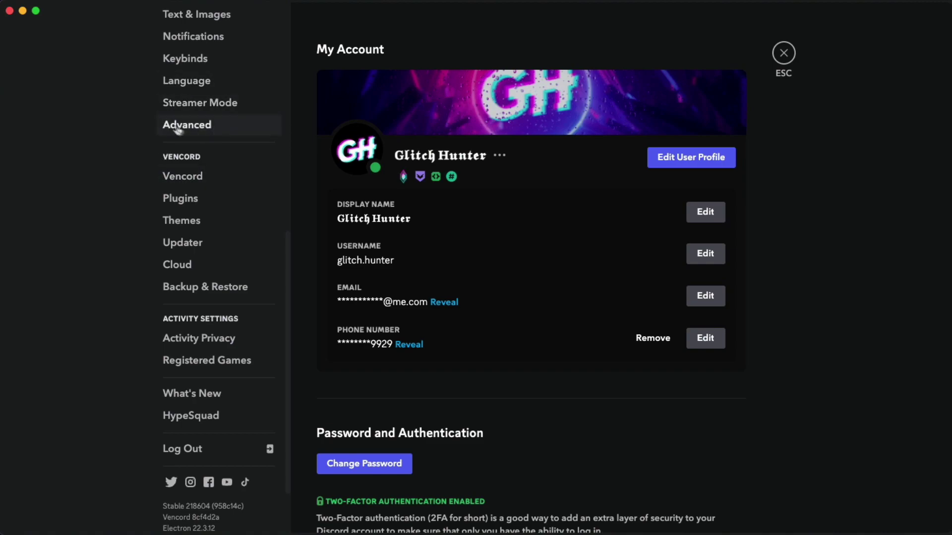
left_click(208, 177)
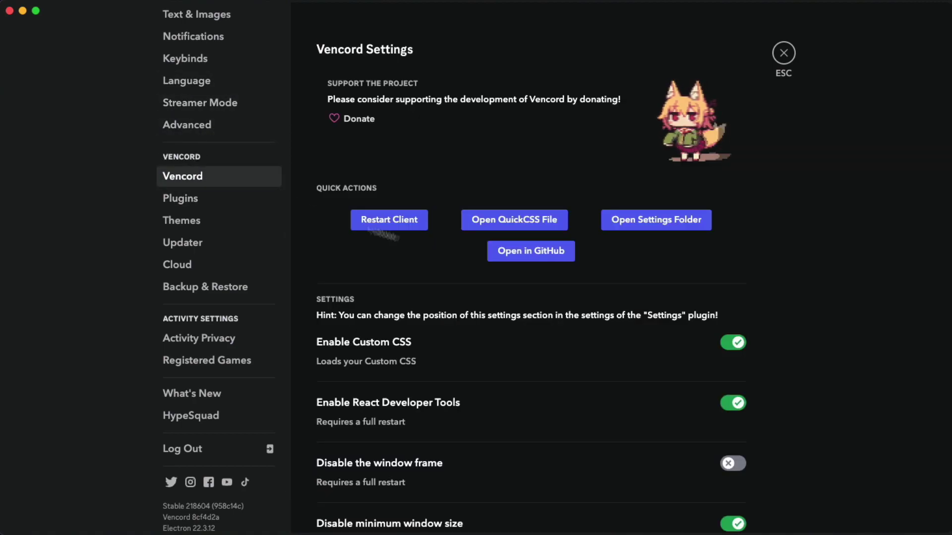
scroll(590, 322, "down", 2)
scroll(590, 322, "down", 5)
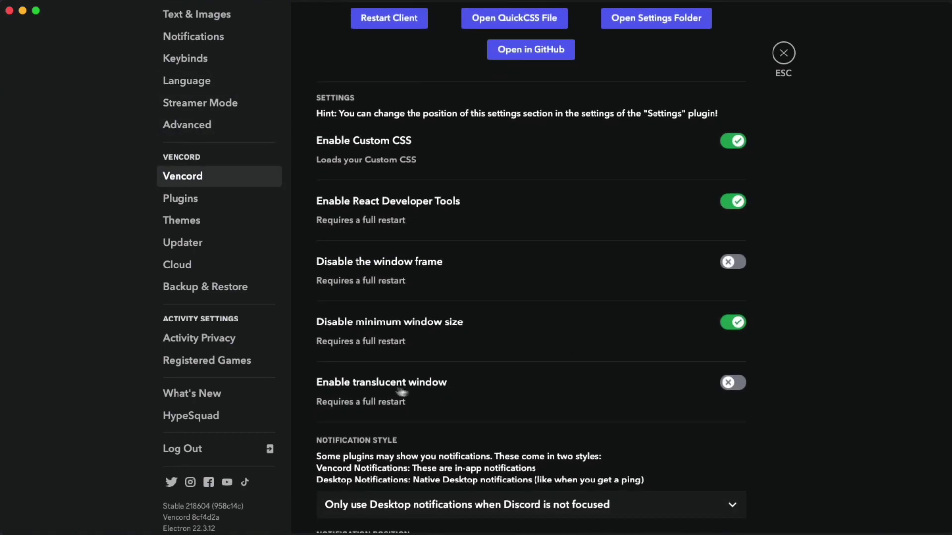
left_click(729, 384)
scroll(601, 340, "up", 5)
left_click(416, 194)
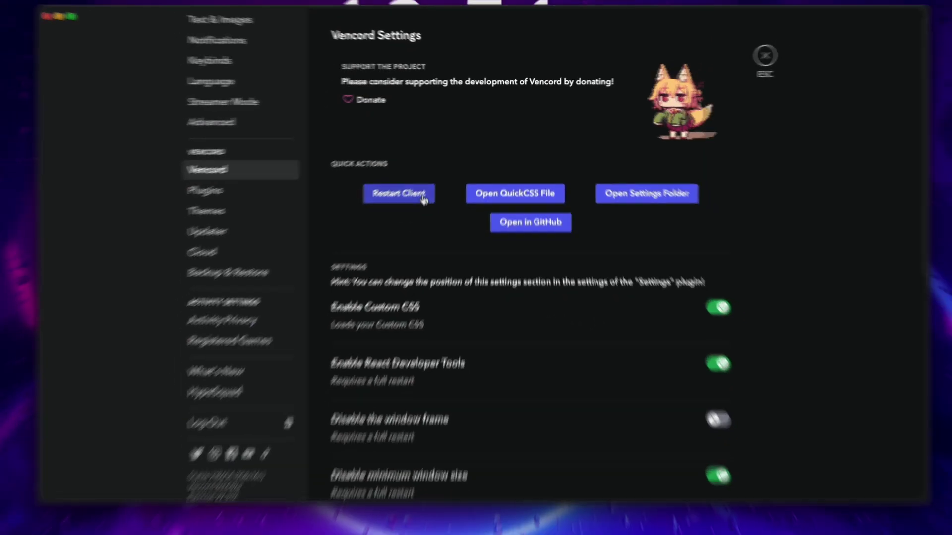